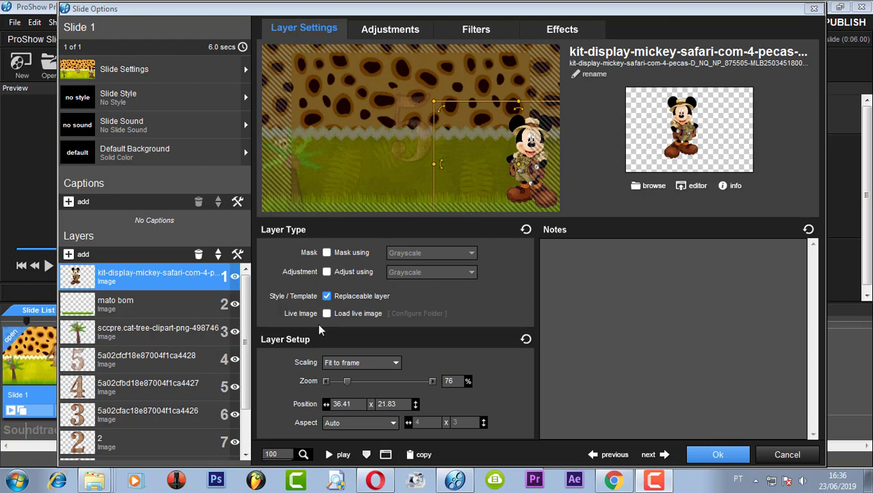
Preview slide 1 and open its Keyframe Editor.
{"action": "left_click", "coordinate": [329, 454]}
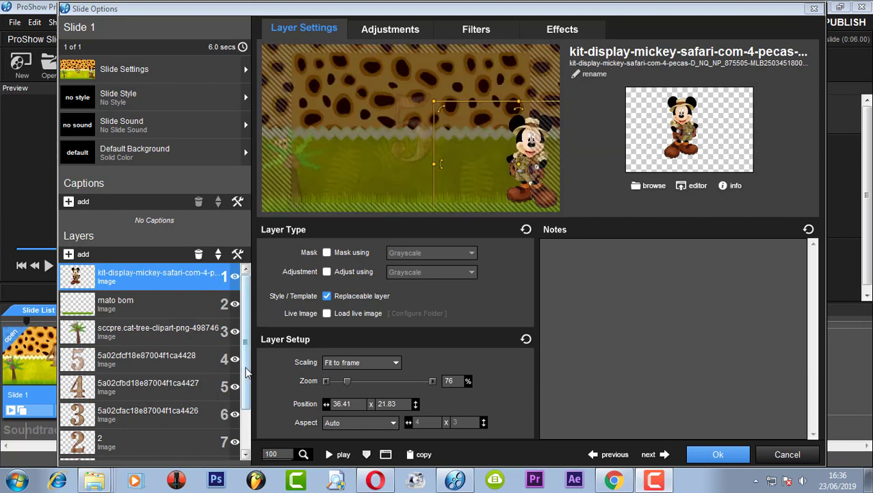
{"action": "left_click", "coordinate": [367, 454]}
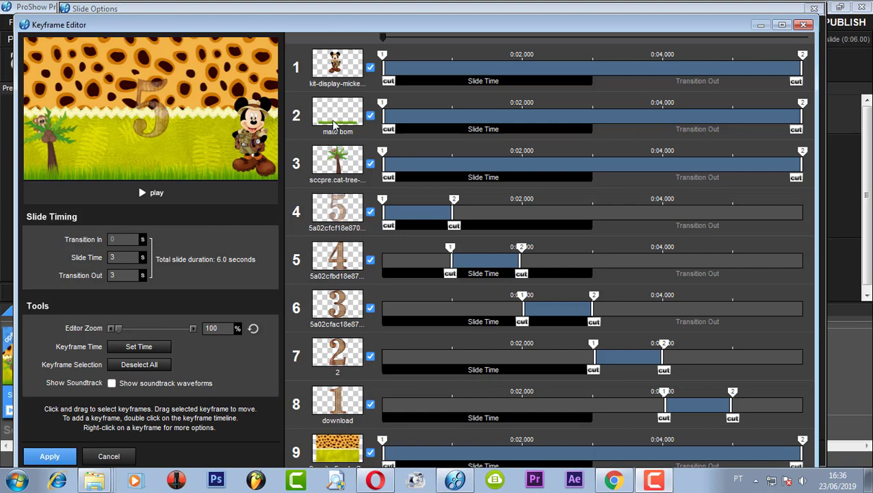
Switch to Chrome and briefly play the radio track "Uma Grande Oportunidade De Adquirir Seu Terno", leaving it paused.
{"action": "left_click", "coordinate": [614, 481]}
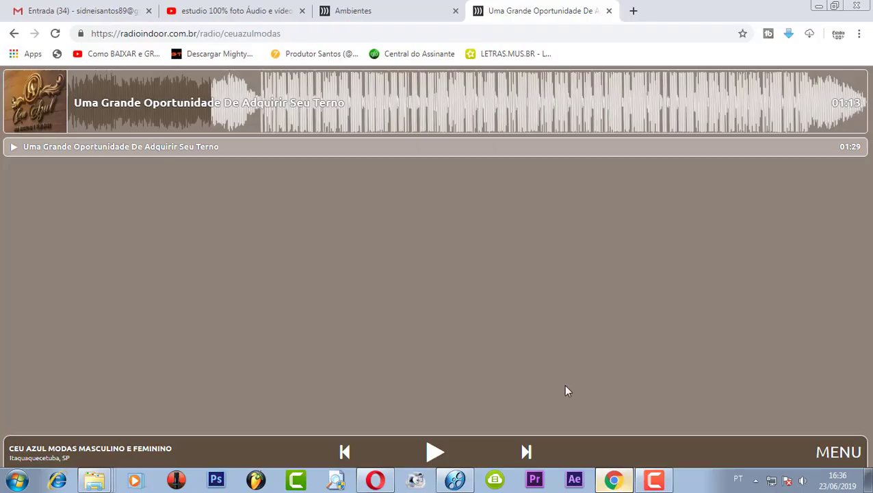
{"action": "left_click", "coordinate": [435, 452]}
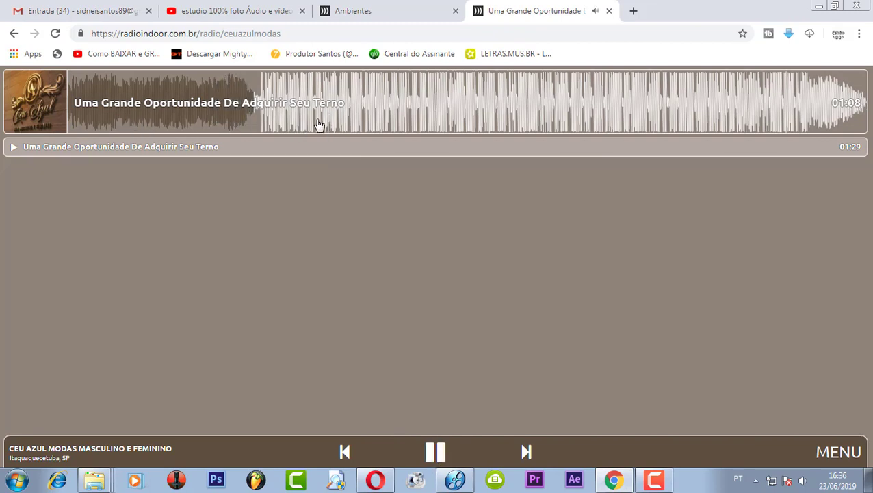
{"action": "left_click", "coordinate": [436, 452]}
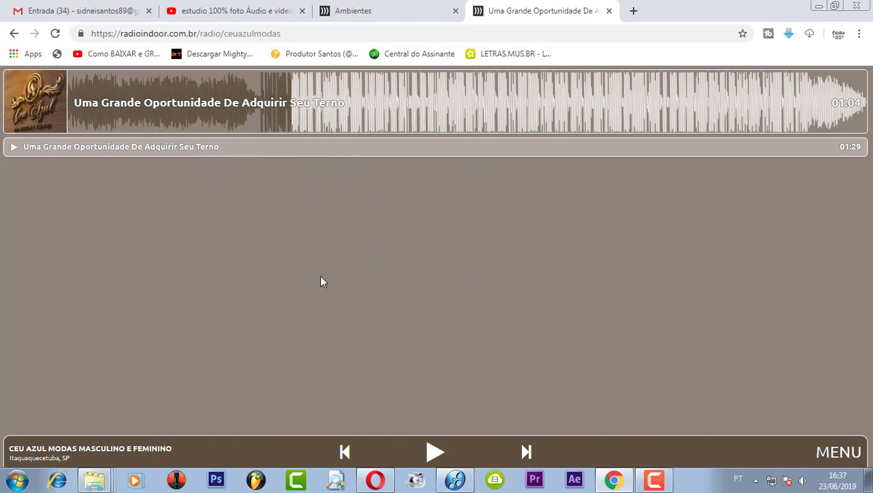
Examine the radio's control options for Seleção Musical, Bloqueados and Veículos, closing each without changes.
{"action": "left_click", "coordinate": [824, 448]}
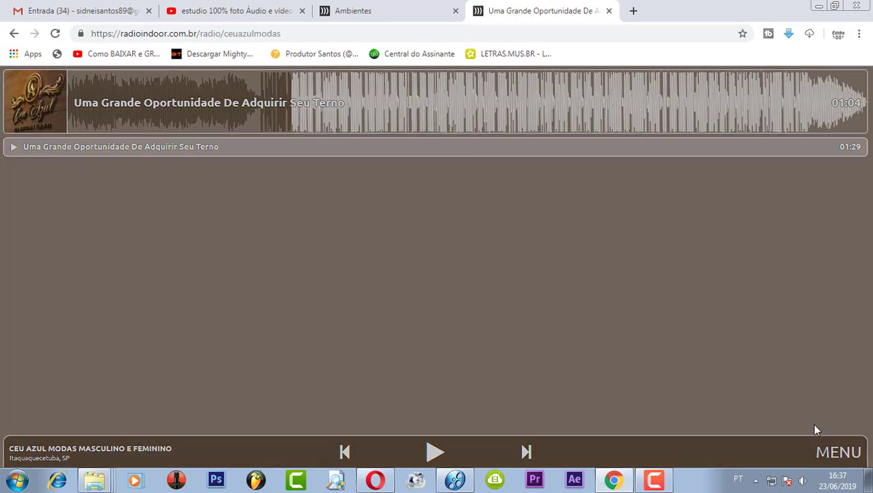
{"action": "left_click", "coordinate": [345, 200]}
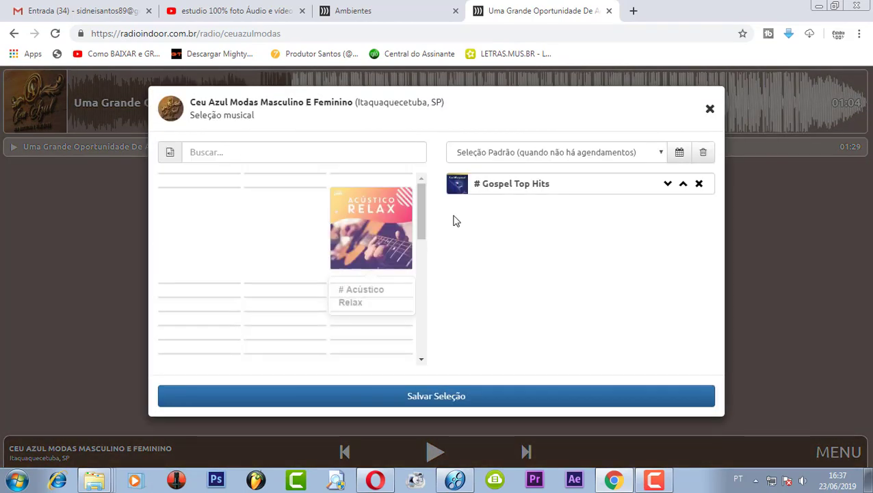
{"action": "left_click", "coordinate": [709, 111]}
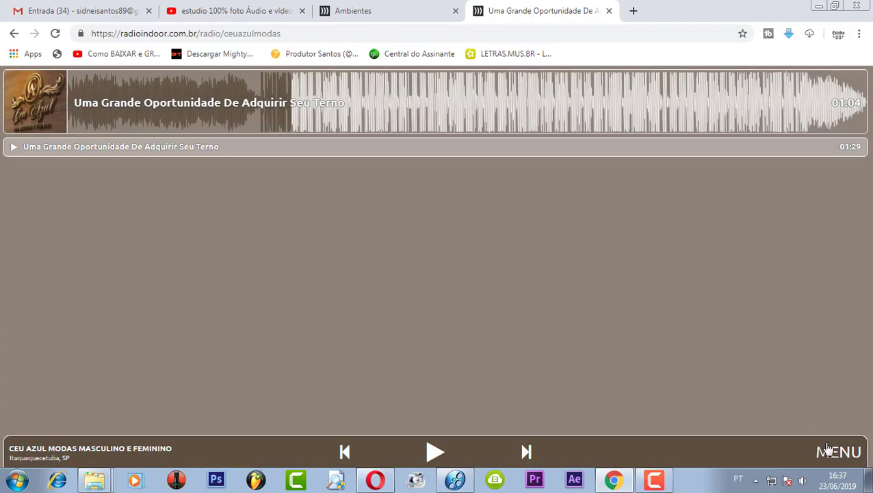
{"action": "left_click", "coordinate": [828, 450]}
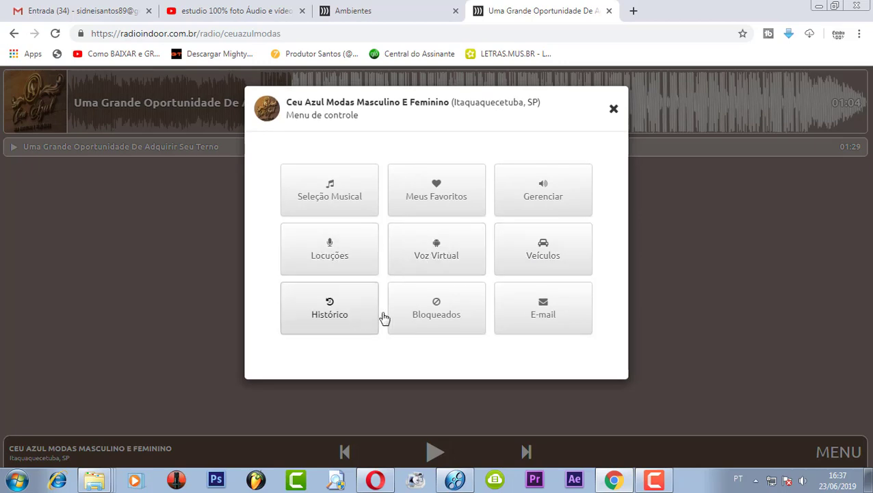
{"action": "left_click", "coordinate": [432, 316]}
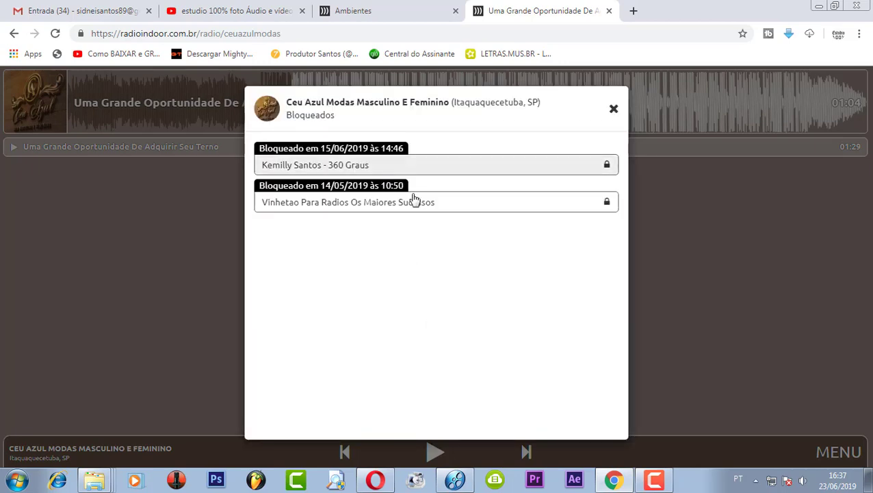
{"action": "left_click", "coordinate": [614, 110]}
{"action": "left_click", "coordinate": [825, 455]}
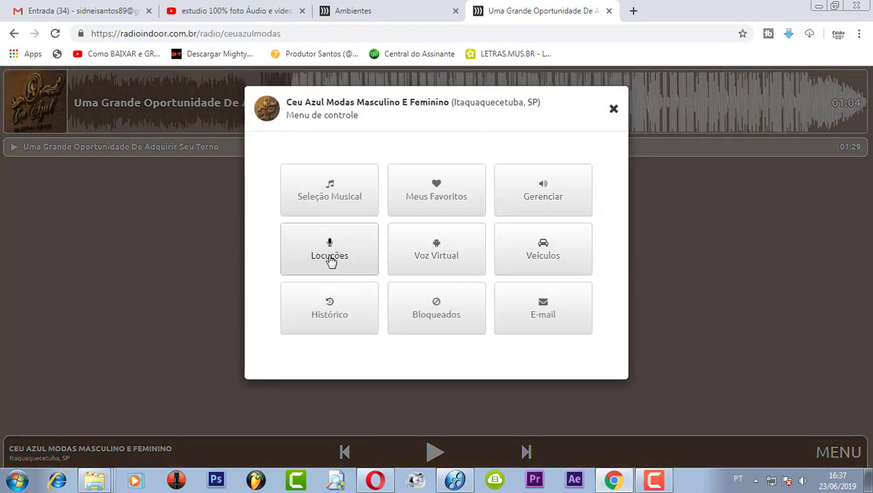
{"action": "left_click", "coordinate": [533, 258]}
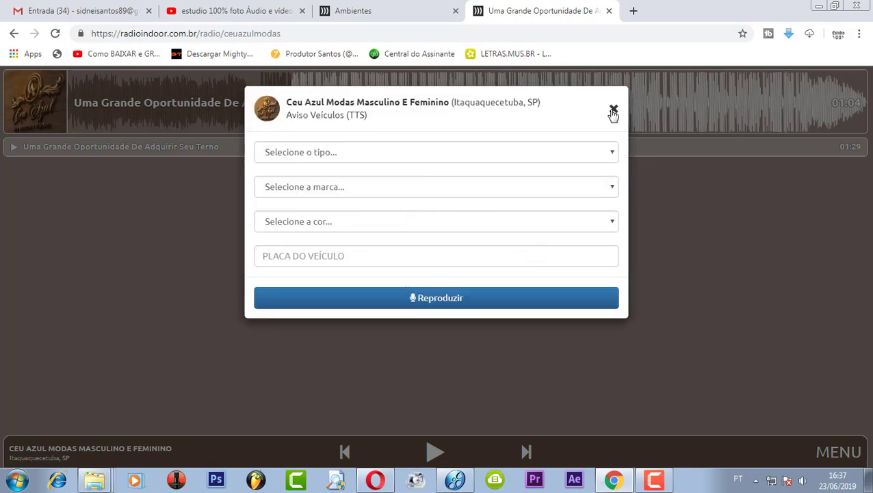
{"action": "left_click", "coordinate": [613, 110]}
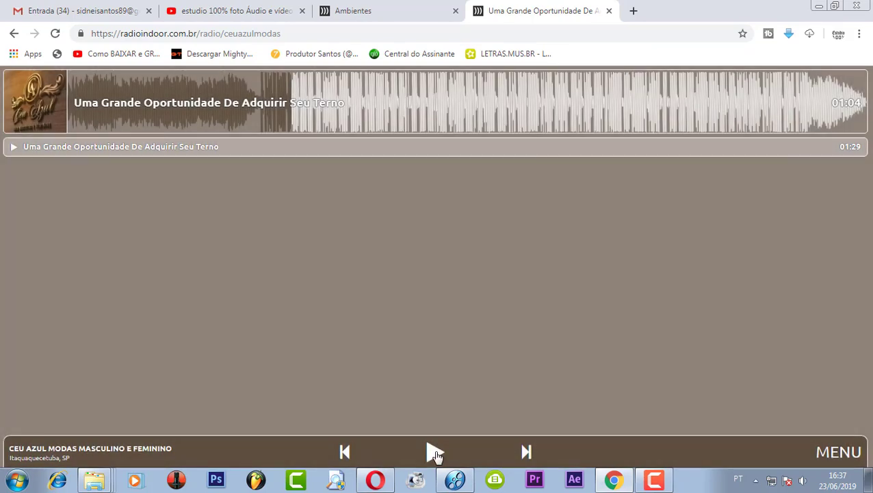
Play and pause the radio track once more, and return to ProShow's Keyframe Editor.
{"action": "left_click", "coordinate": [436, 454]}
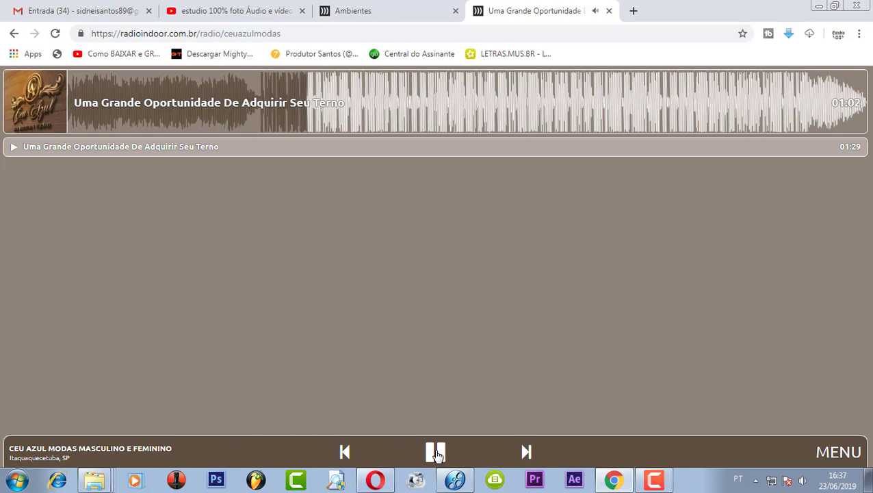
{"action": "left_click", "coordinate": [437, 454]}
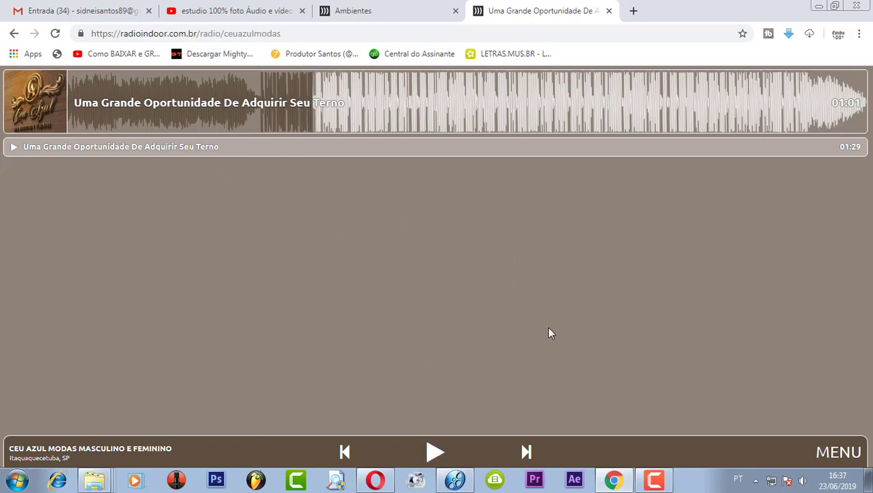
{"action": "left_click", "coordinate": [656, 483]}
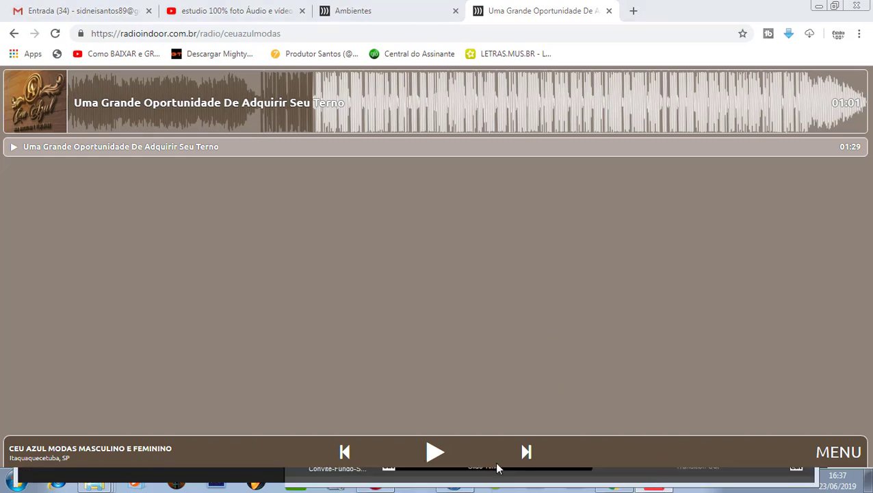
{"action": "left_click", "coordinate": [818, 7]}
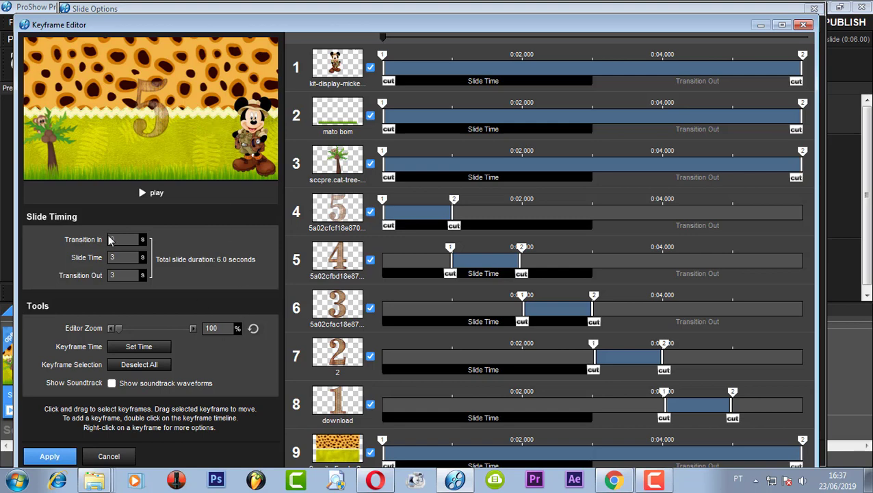
Preview and apply the keyframe timing, and play the slide with the Mickey layer's Effects settings open.
{"action": "left_click", "coordinate": [142, 193]}
{"action": "left_click", "coordinate": [63, 456]}
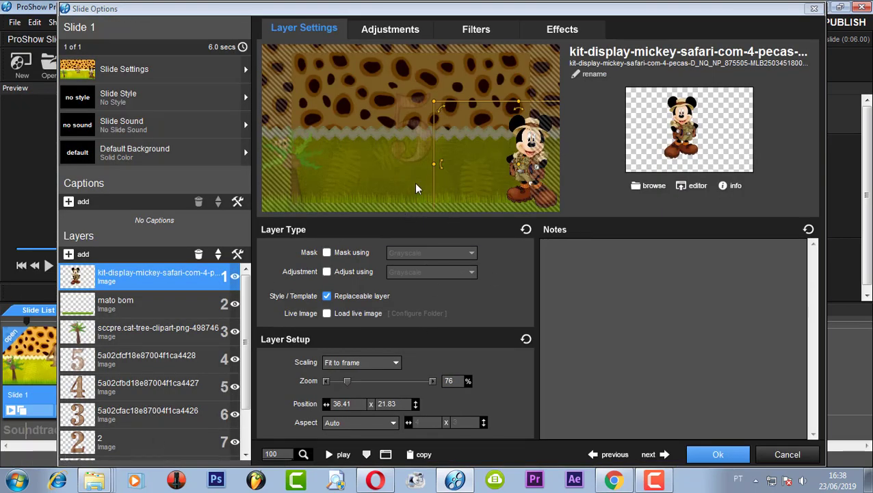
{"action": "left_click", "coordinate": [551, 33]}
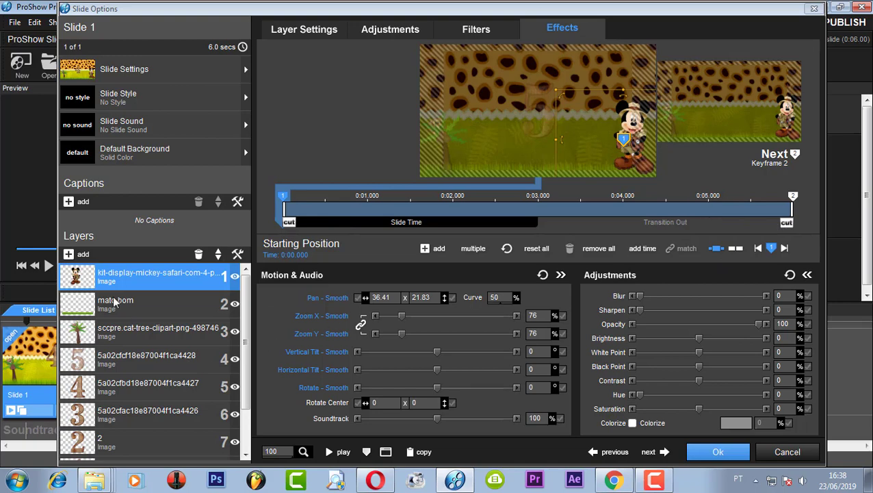
{"action": "left_click", "coordinate": [331, 453]}
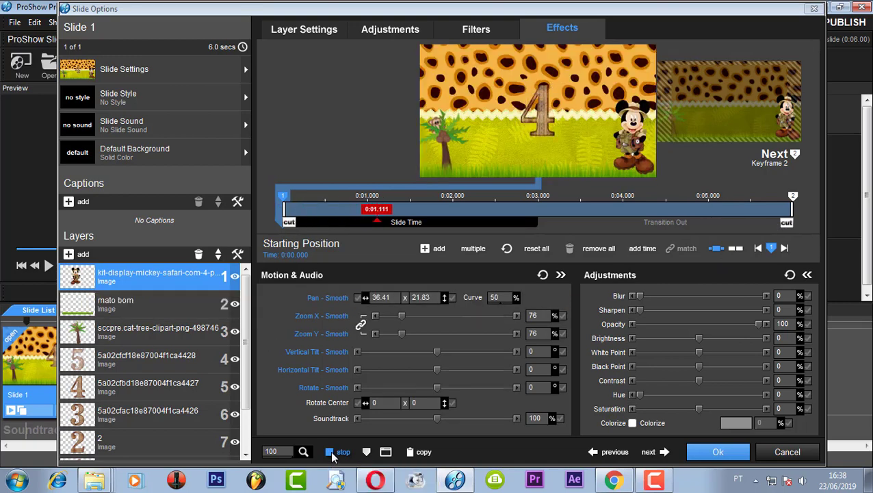
{"action": "left_click", "coordinate": [331, 453]}
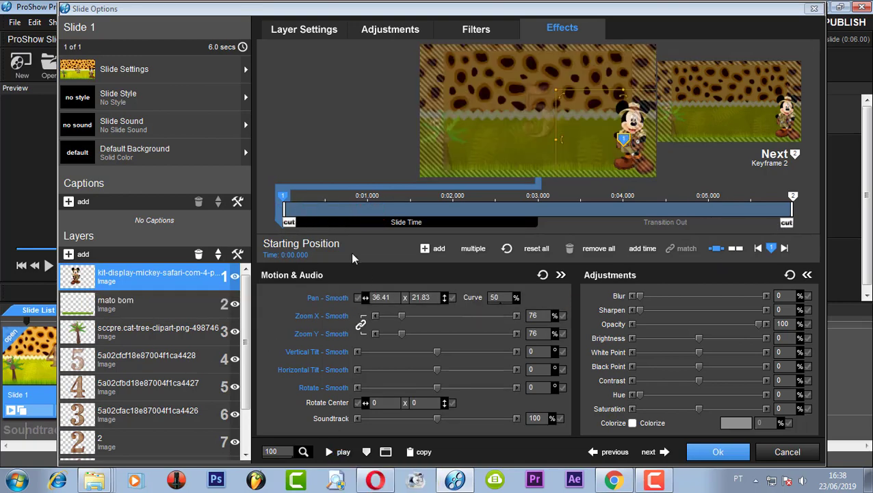
Set the Mickey layer's starting keyframe transition to slide in from the right and preview the slide.
{"action": "left_click", "coordinate": [289, 223]}
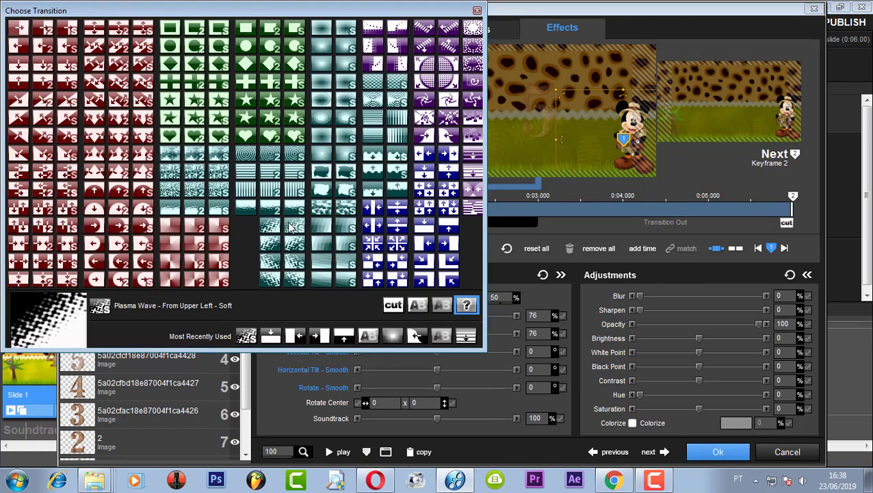
{"action": "left_click", "coordinate": [429, 244]}
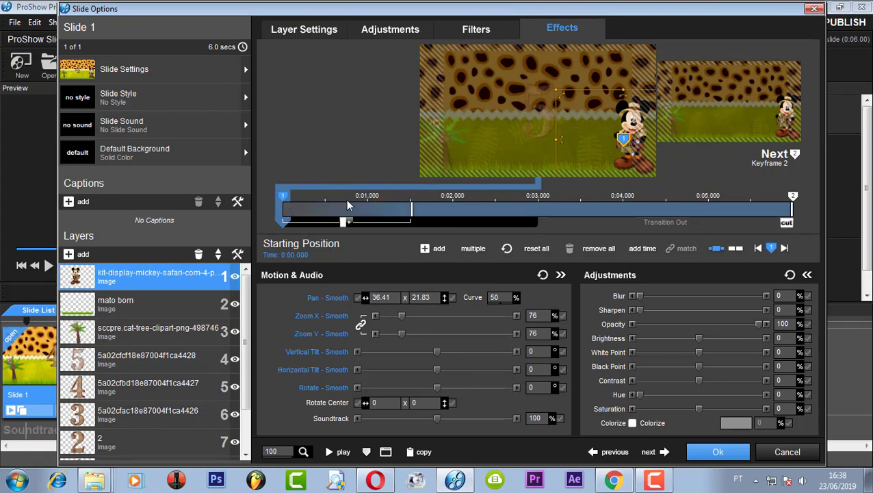
{"action": "left_click", "coordinate": [330, 452]}
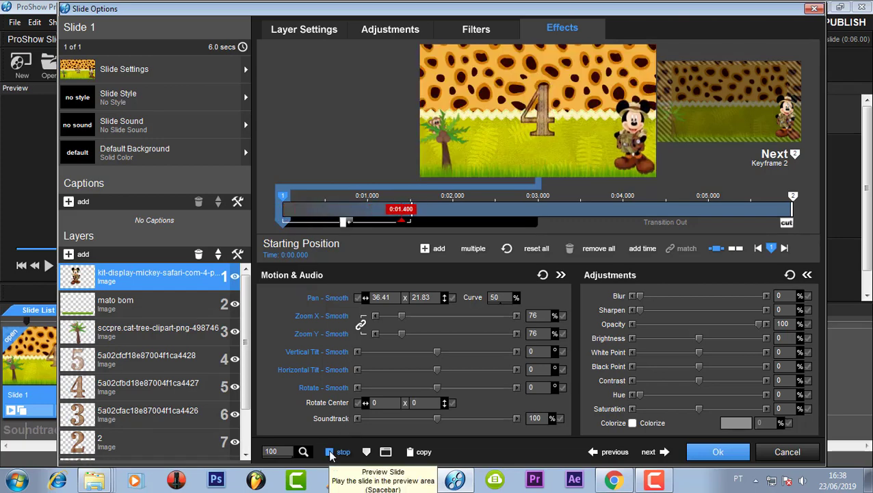
{"action": "left_click", "coordinate": [329, 452]}
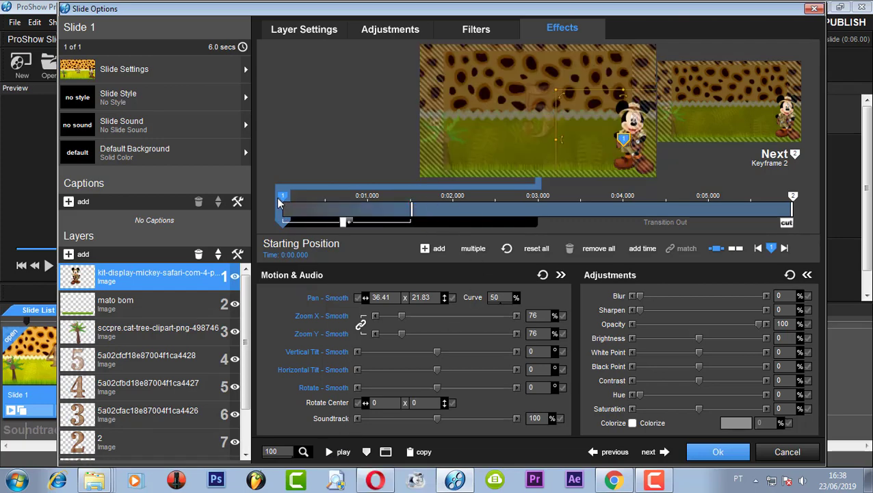
Try the Mickey layer's starting keyframe at 0:02.000, preview the slide, and return the keyframe to 0:00.000.
{"action": "left_click_drag", "start_coordinate": [279, 199], "coordinate": [446, 196]}
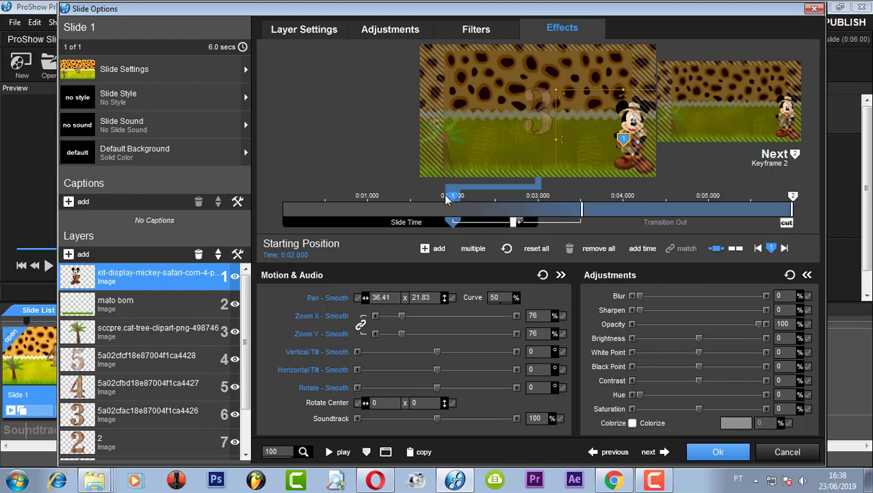
{"action": "left_click", "coordinate": [331, 453]}
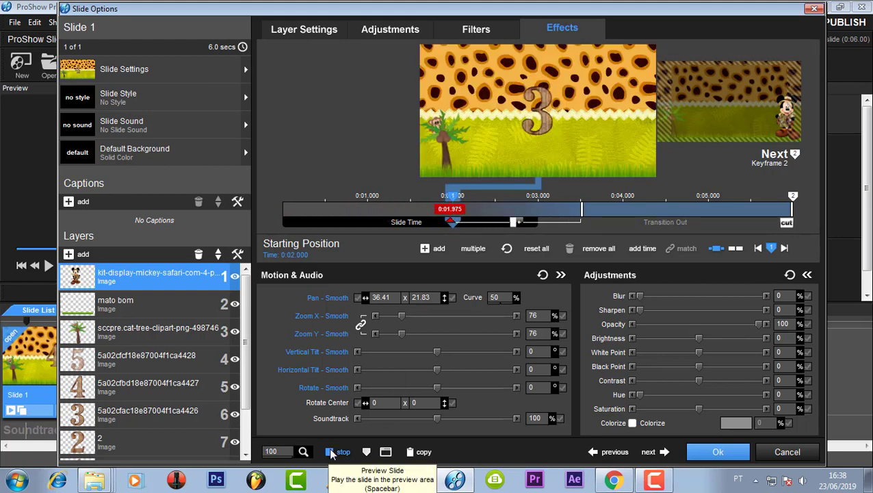
{"action": "left_click", "coordinate": [330, 453]}
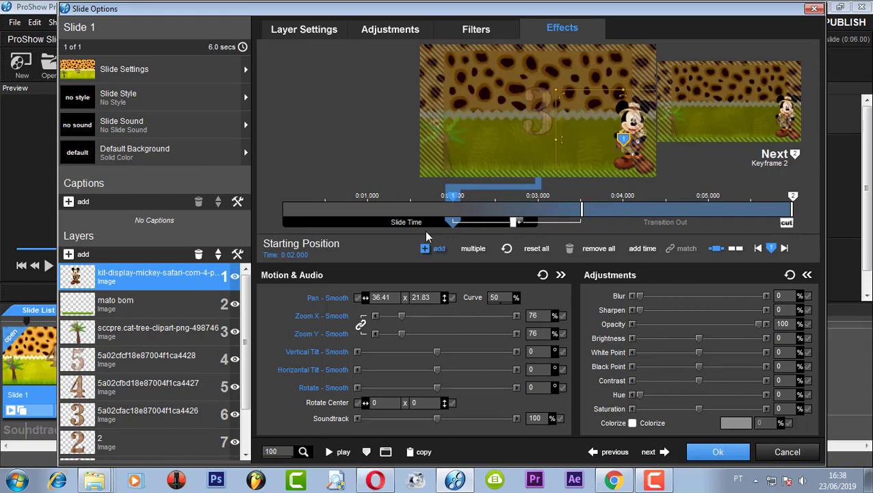
{"action": "left_click_drag", "start_coordinate": [455, 199], "coordinate": [282, 198]}
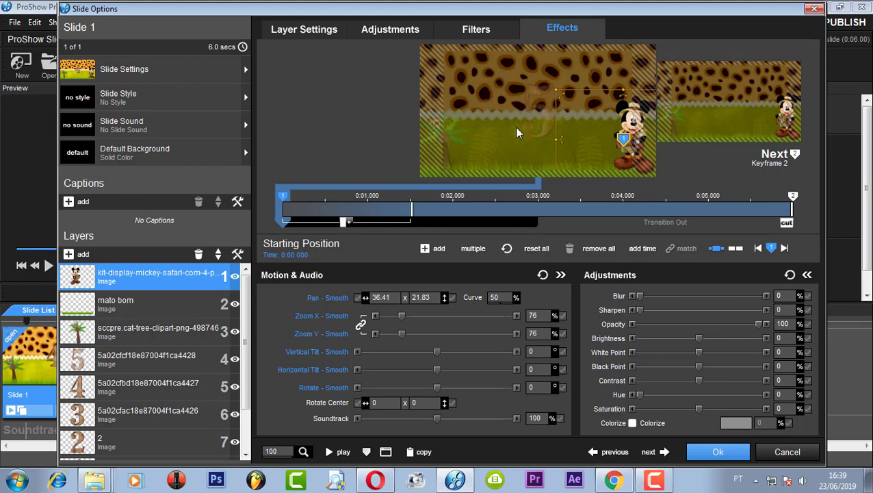
Set the Mickey layer's ending keyframe transition to Slide In - From Top and preview the slide.
{"action": "left_click", "coordinate": [785, 223]}
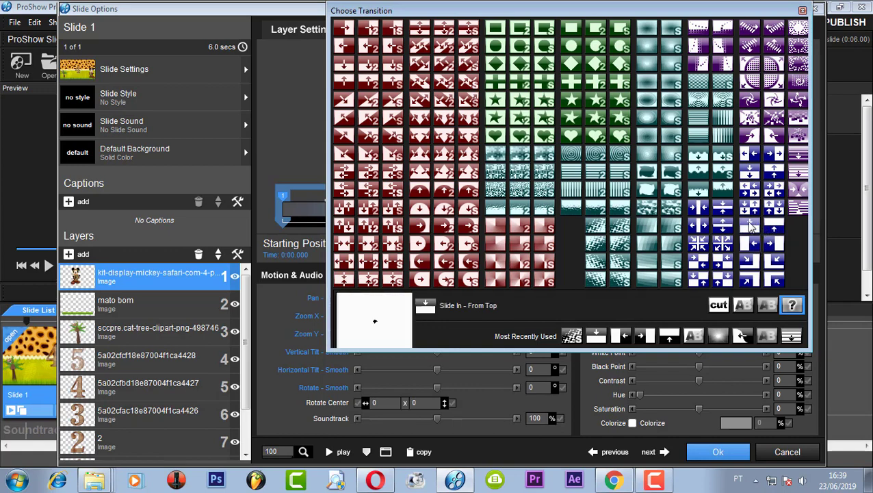
{"action": "left_click", "coordinate": [750, 226]}
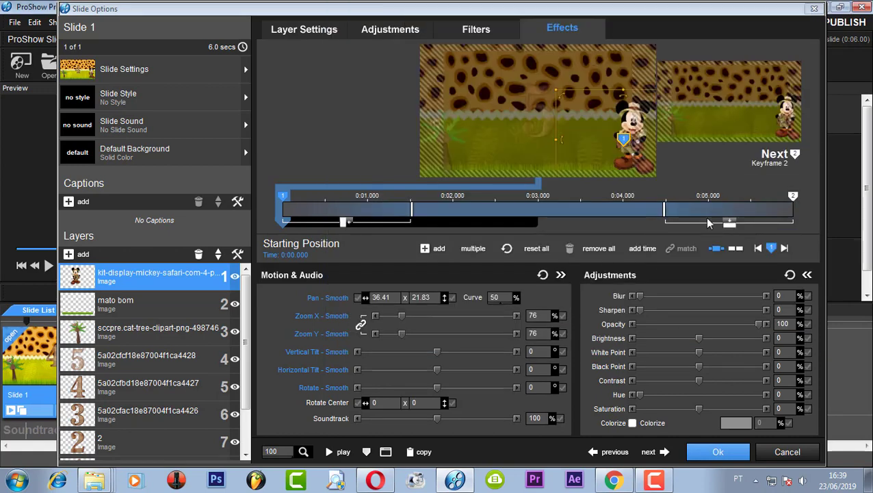
{"action": "left_click", "coordinate": [335, 451]}
Move the Mickey layer's ending keyframe to 0:03.490 and preview the slide.
{"action": "left_click_drag", "start_coordinate": [792, 198], "coordinate": [580, 205]}
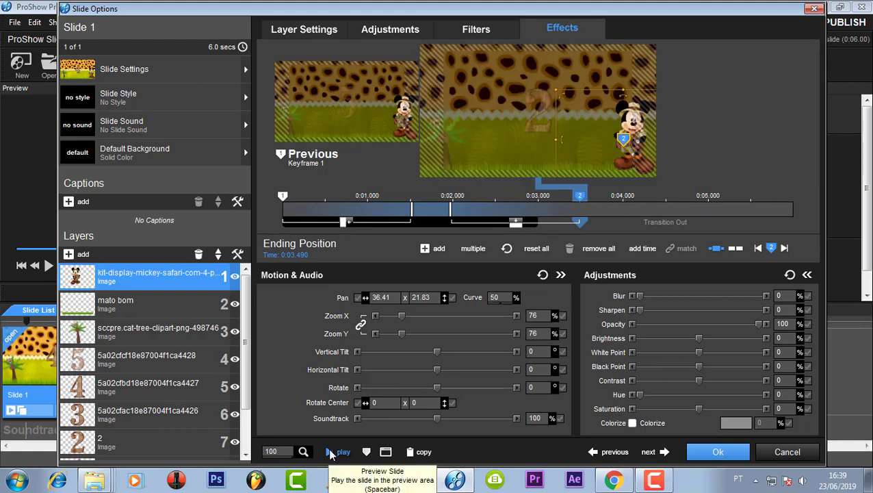
{"action": "left_click", "coordinate": [331, 453]}
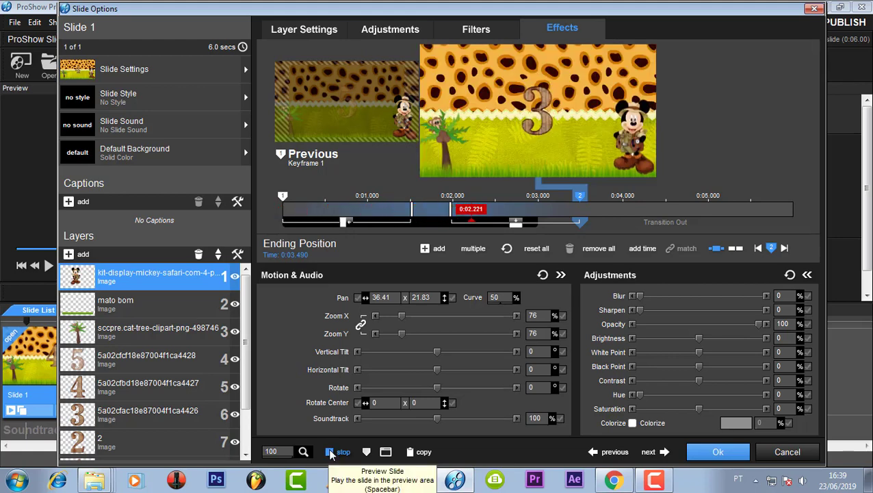
{"action": "left_click", "coordinate": [331, 453]}
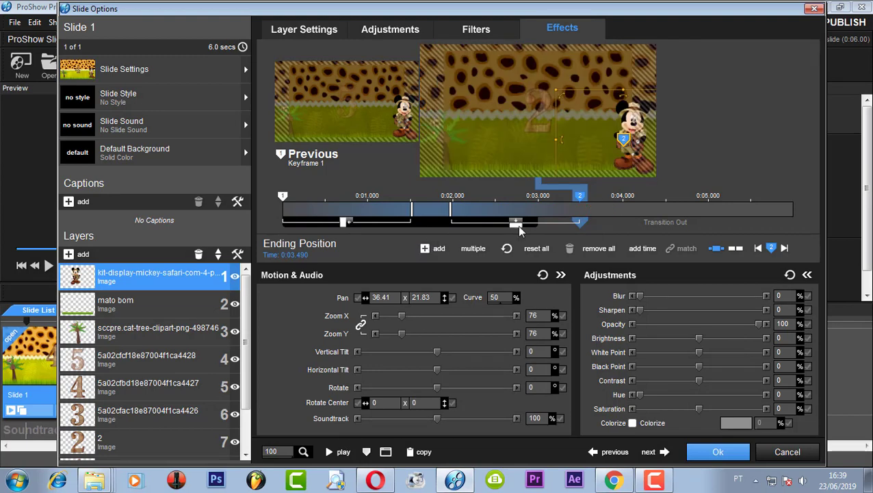
Try Slide In - From Left as the Mickey layer's ending keyframe transition and preview the slide.
{"action": "left_click", "coordinate": [515, 223]}
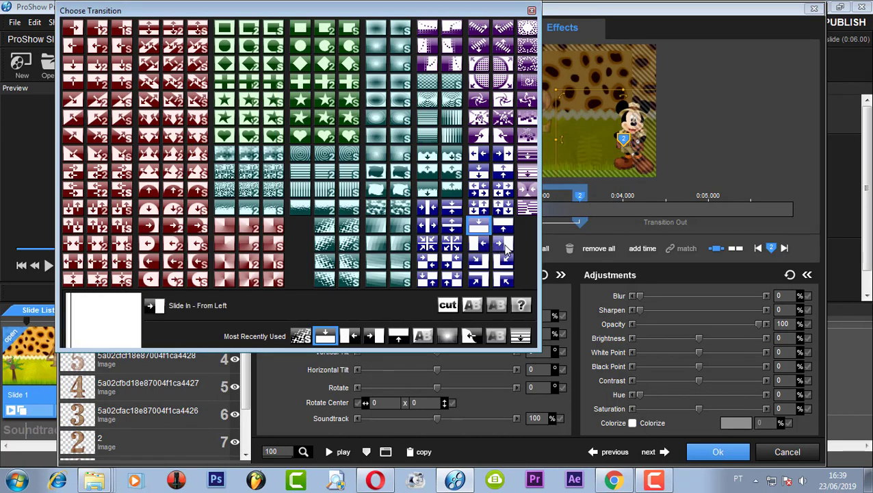
{"action": "left_click", "coordinate": [504, 245]}
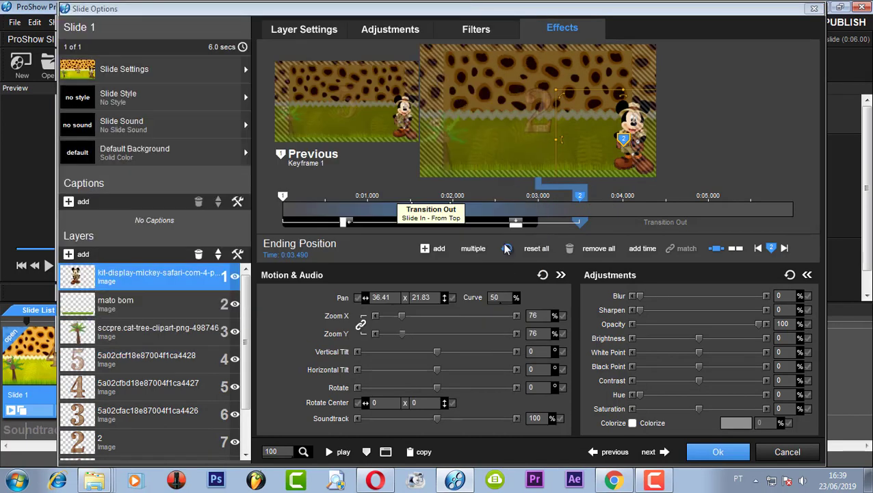
{"action": "left_click", "coordinate": [331, 452]}
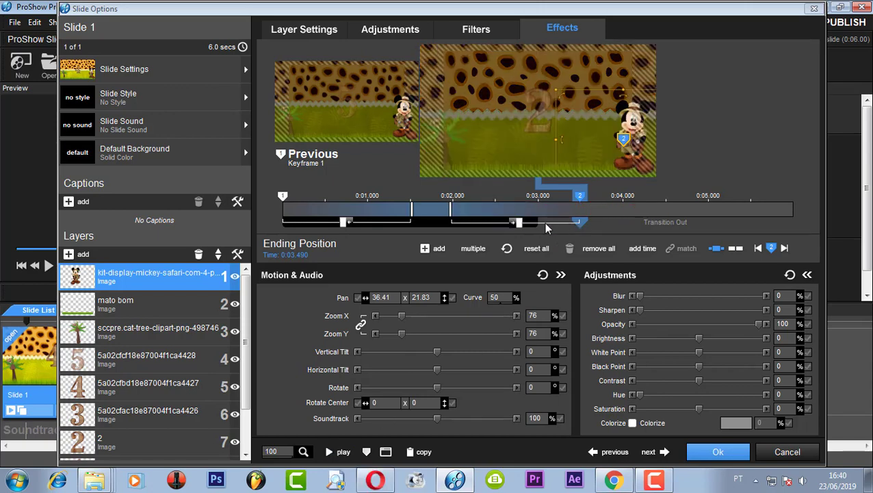
Set the Mickey layer's ending keyframe transition to a crossfade and preview the slide.
{"action": "double_click", "coordinate": [517, 223]}
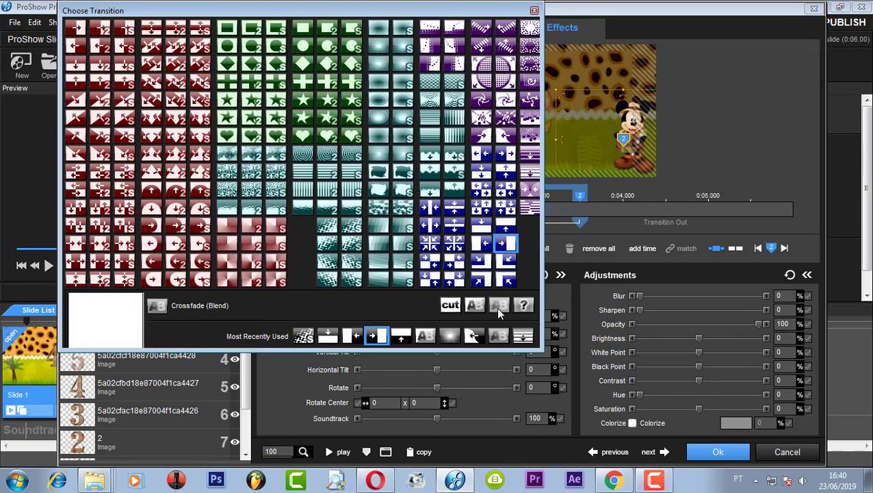
{"action": "left_click", "coordinate": [473, 303]}
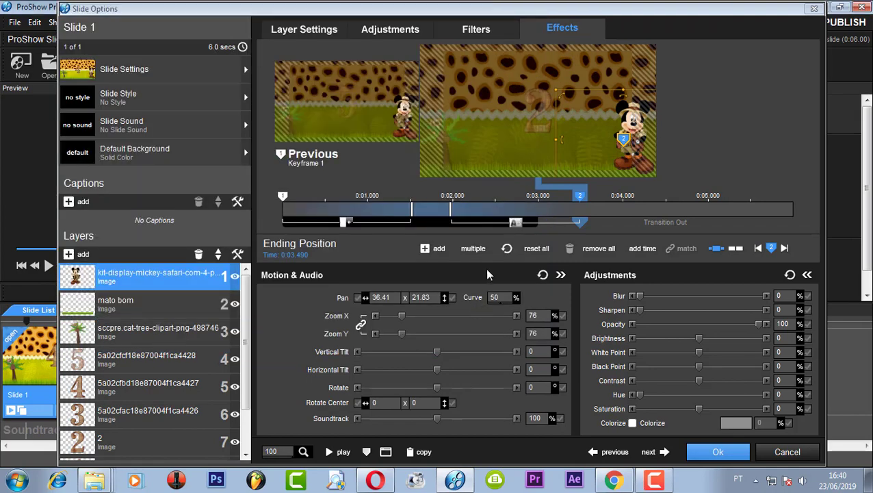
{"action": "left_click", "coordinate": [331, 454]}
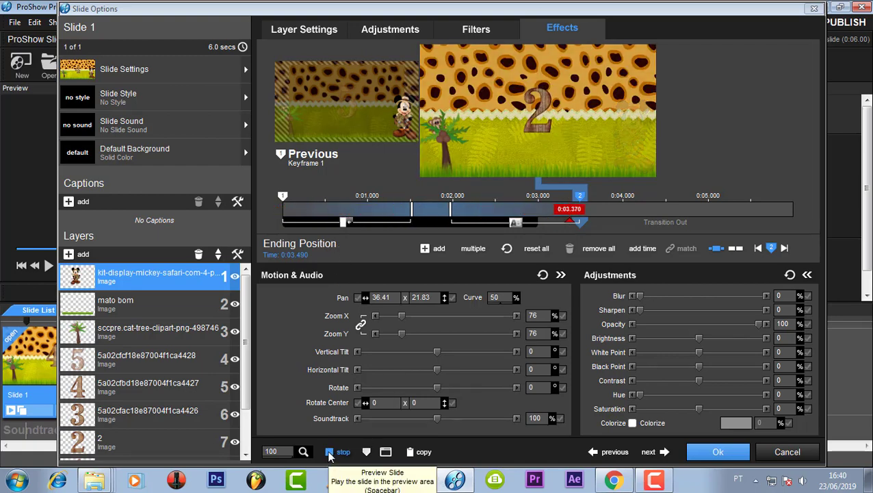
{"action": "left_click", "coordinate": [330, 453]}
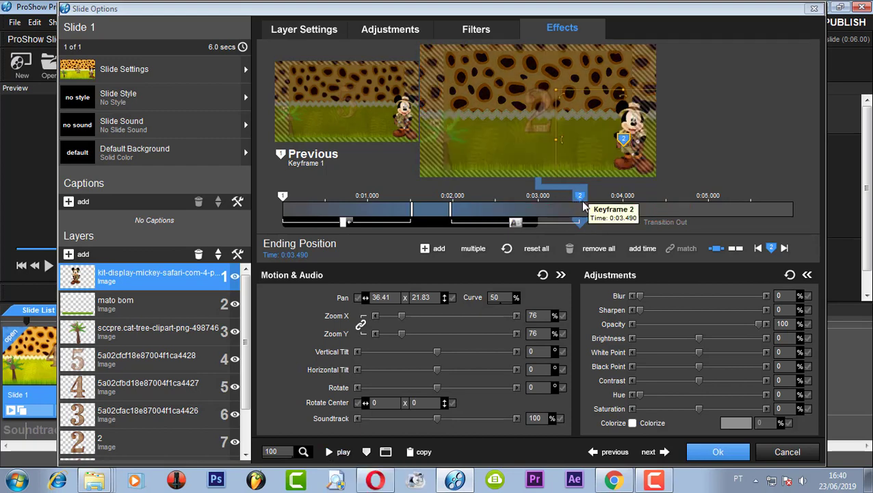
Move the Mickey layer's ending keyframe to 0:06.000 and preview the slide.
{"action": "left_click_drag", "start_coordinate": [583, 205], "coordinate": [801, 201]}
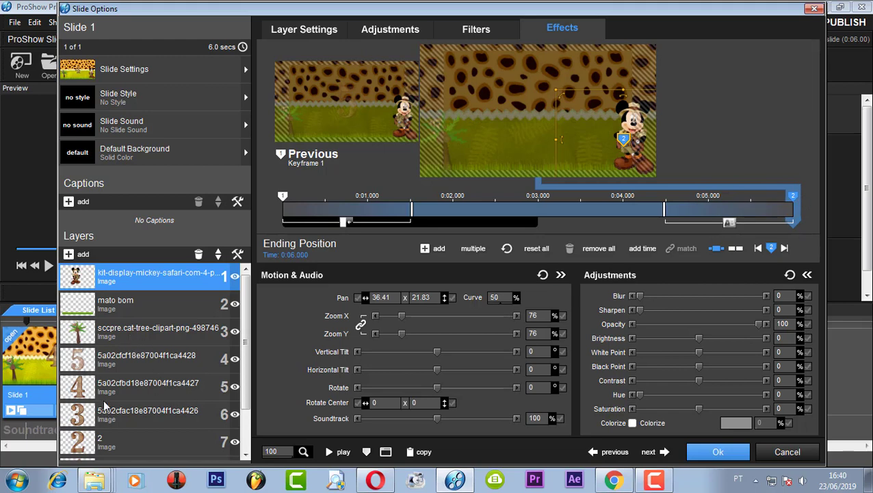
{"action": "left_click", "coordinate": [329, 452]}
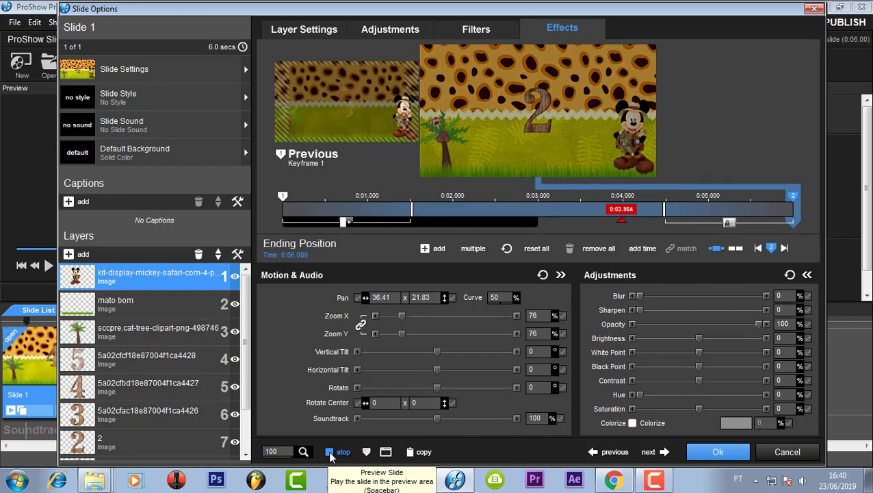
{"action": "left_click", "coordinate": [327, 451]}
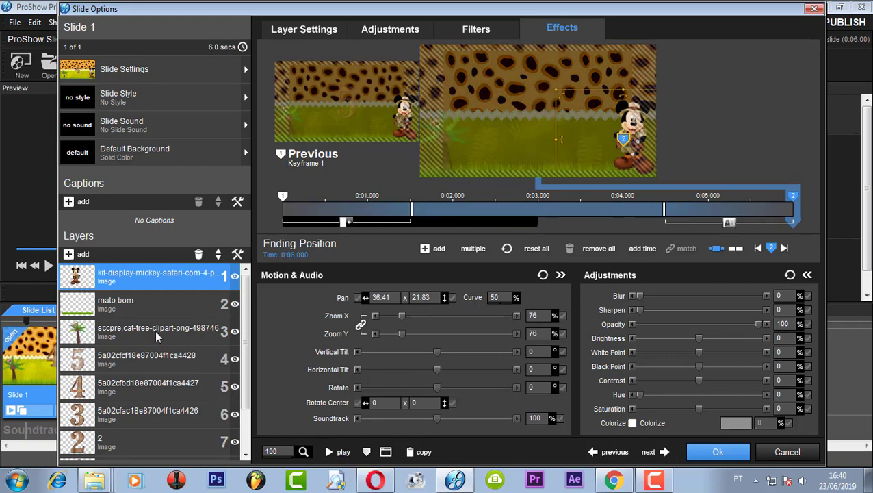
Open the Keyframe Editor and set the number 5 layer's starting transition to Slide In - From Right.
{"action": "left_click", "coordinate": [87, 363]}
{"action": "left_click", "coordinate": [87, 388]}
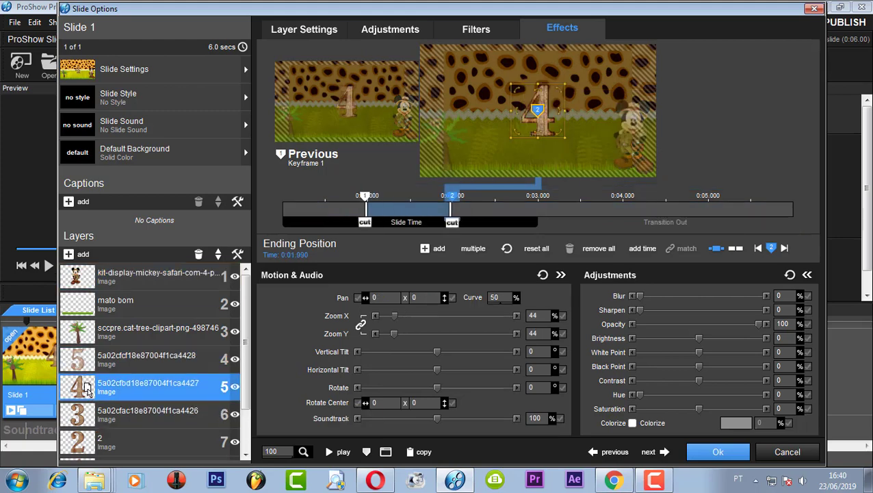
{"action": "left_click", "coordinate": [98, 419]}
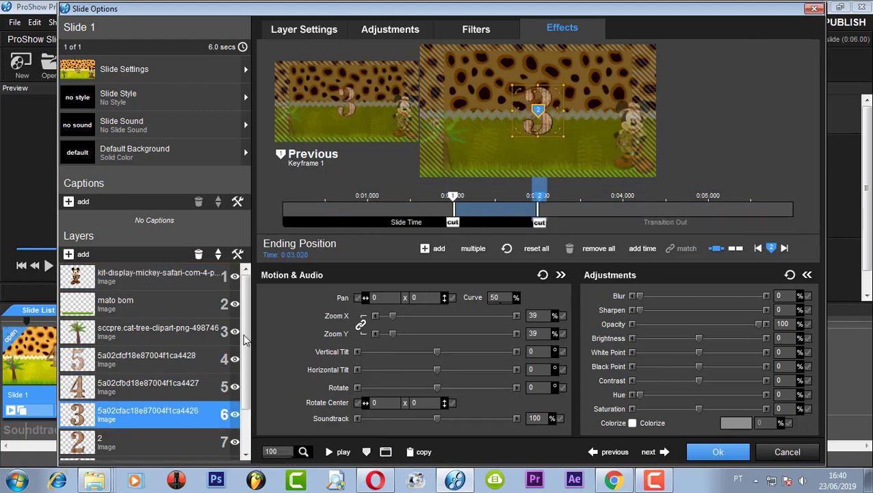
{"action": "left_click", "coordinate": [367, 452]}
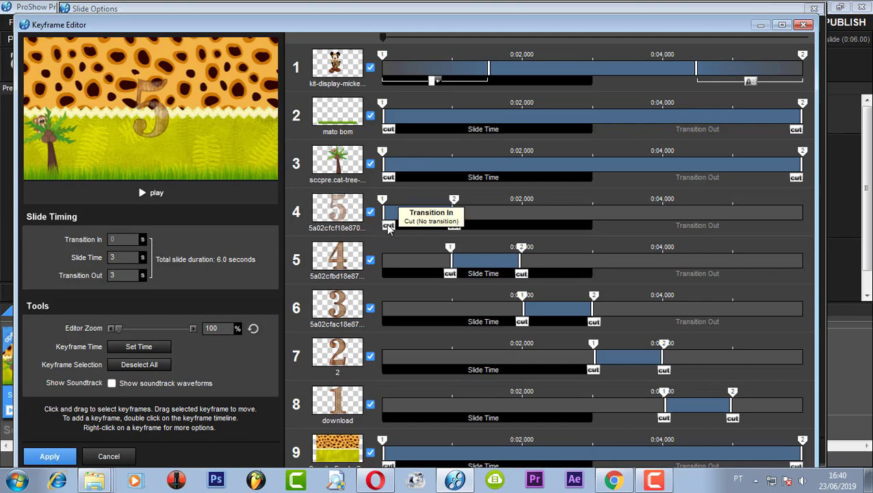
{"action": "left_click", "coordinate": [388, 225]}
{"action": "left_click", "coordinate": [572, 246]}
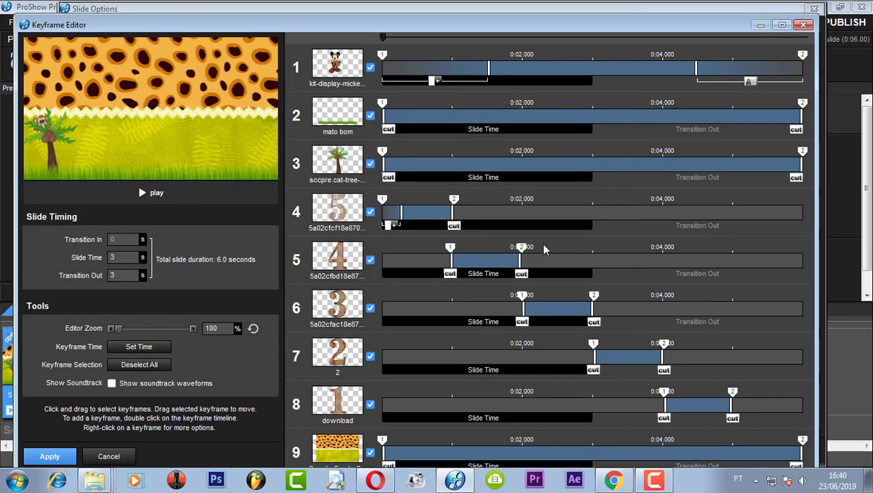
Set the starting transitions of the number 4 and number 3 layers to Slide In - From Right.
{"action": "left_click", "coordinate": [449, 274]}
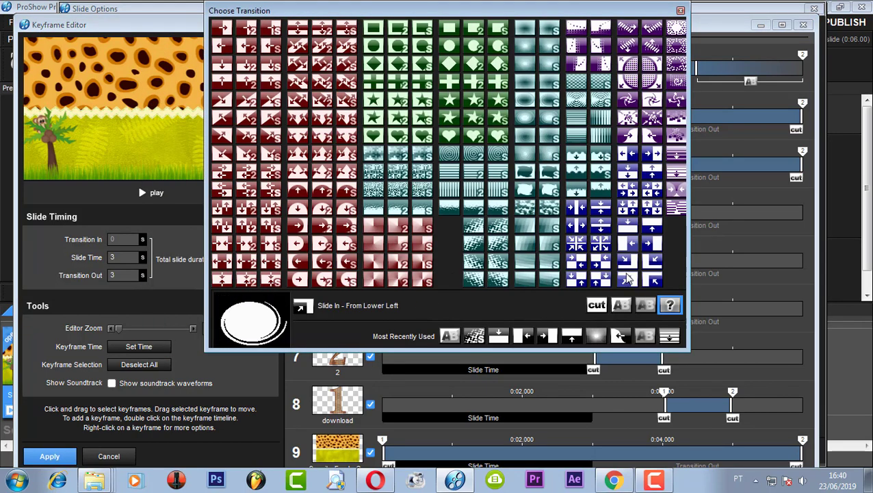
{"action": "left_click", "coordinate": [628, 250]}
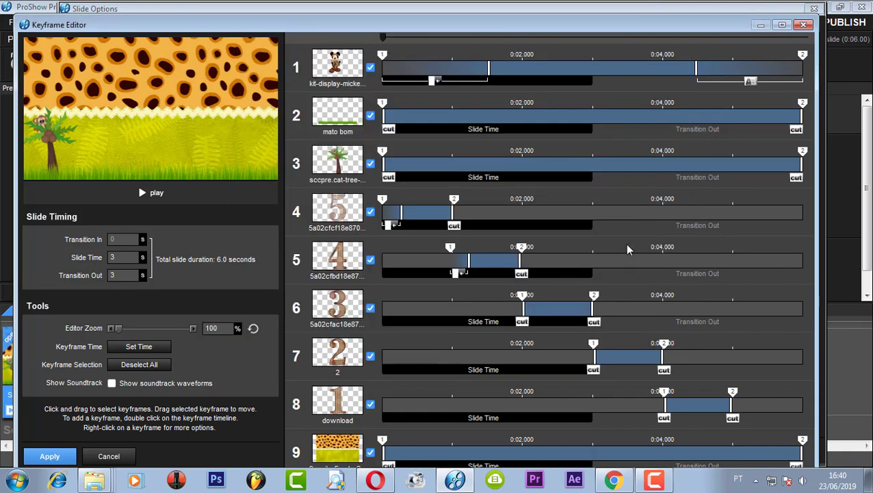
{"action": "left_click", "coordinate": [522, 321]}
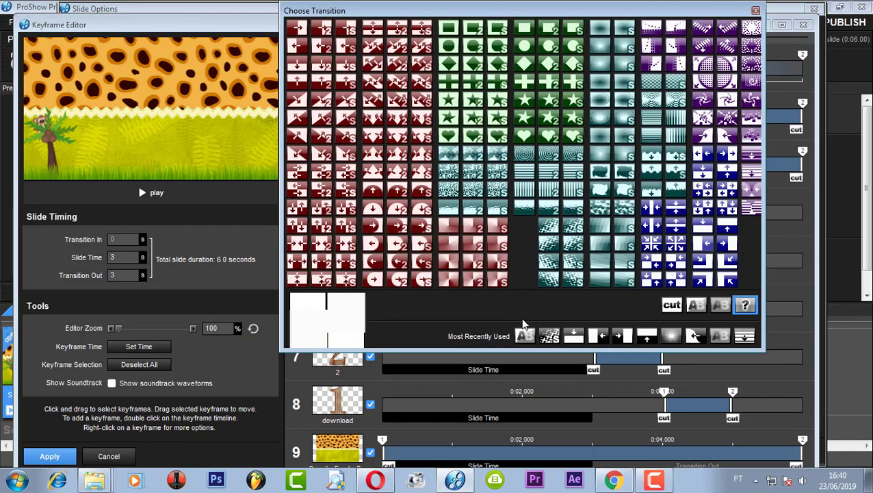
{"action": "left_click", "coordinate": [706, 246]}
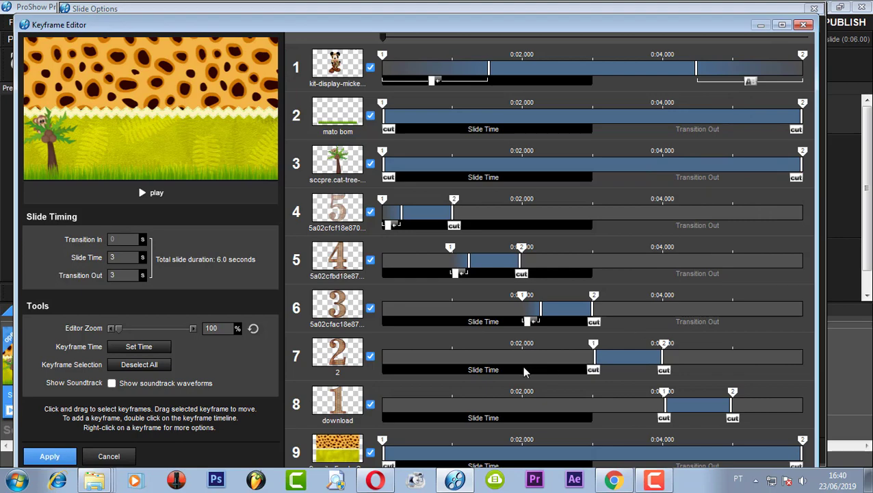
Set the starting transitions of the number 2 and number 1 layers to Slide In - From Right, apply the keyframe edits and preview the slide.
{"action": "left_click", "coordinate": [593, 370]}
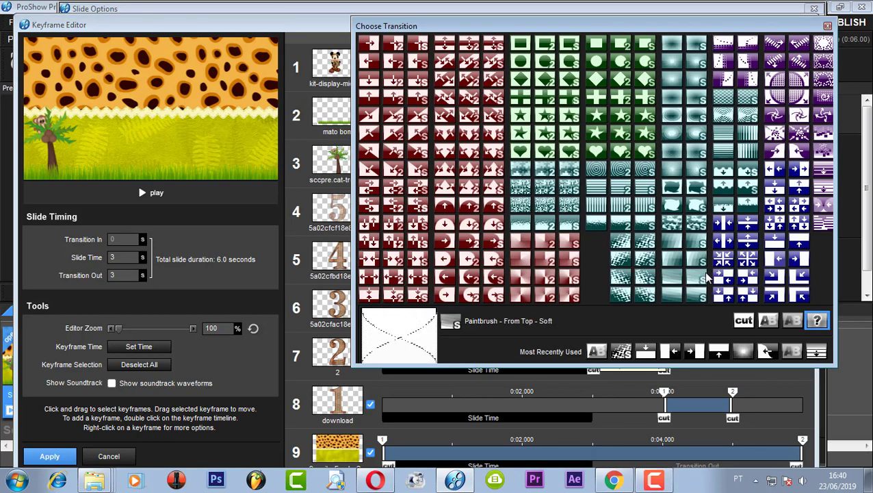
{"action": "left_click", "coordinate": [777, 265]}
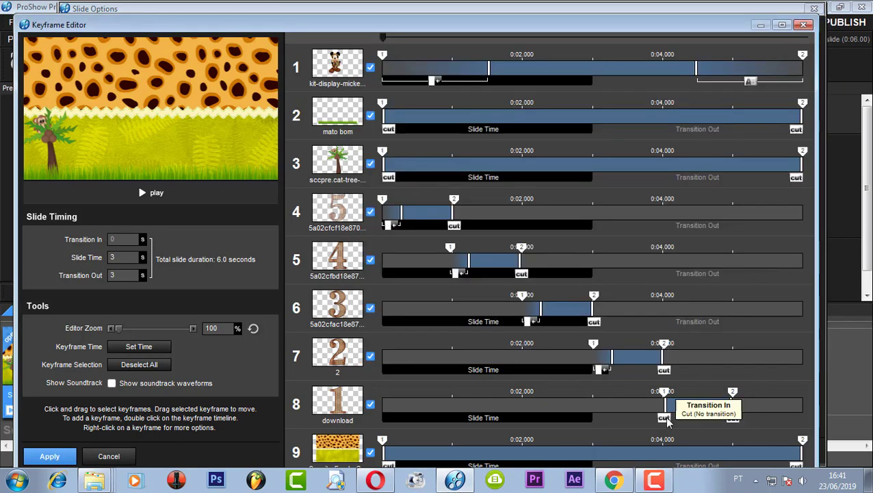
{"action": "left_click", "coordinate": [665, 389]}
{"action": "left_click", "coordinate": [815, 309]}
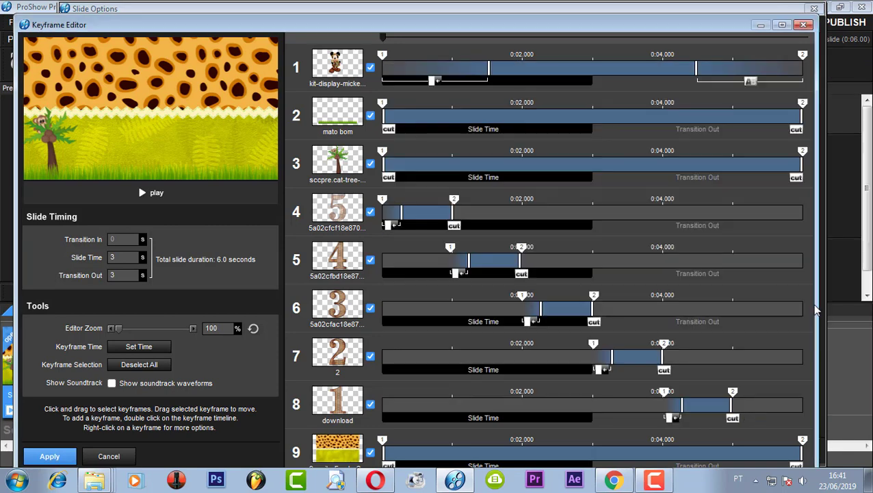
{"action": "left_click", "coordinate": [49, 456]}
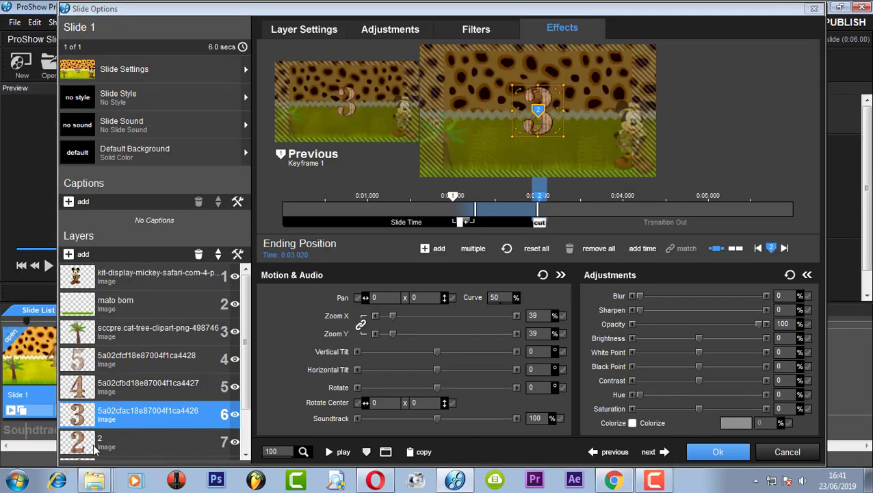
{"action": "left_click", "coordinate": [329, 450]}
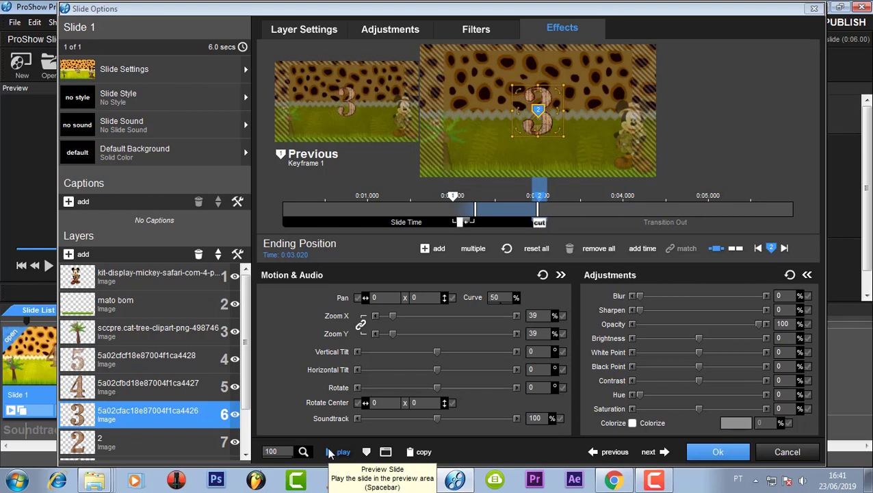
Enlarge Mickey to 86% zoom at the starting keyframe with a pan of about 34.77 x 20.85, and preview the slide.
{"action": "left_click_drag", "start_coordinate": [249, 326], "coordinate": [255, 388]}
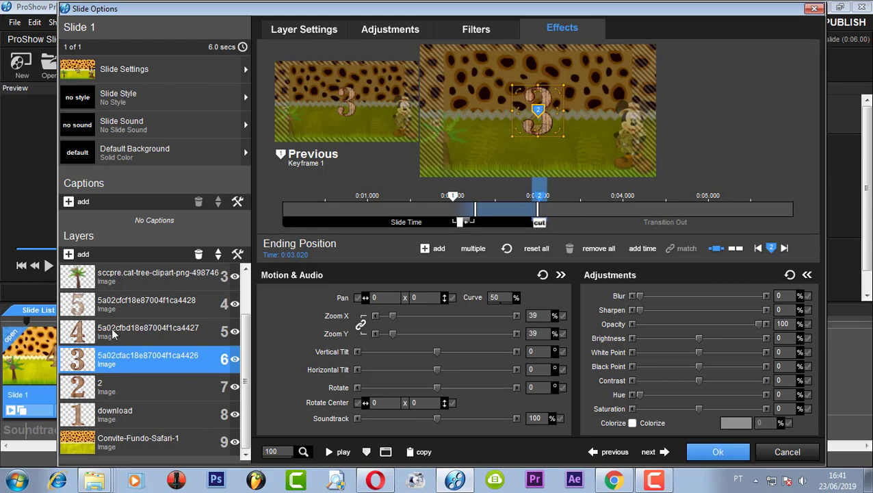
{"action": "scroll", "coordinate": [163, 385], "scroll_direction": "up", "scroll_amount": 2}
{"action": "left_click", "coordinate": [81, 275]}
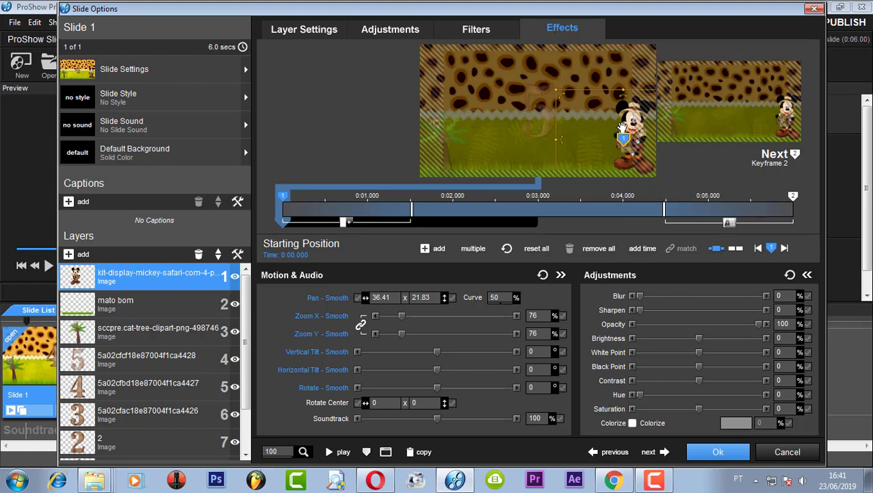
{"action": "left_click_drag", "start_coordinate": [622, 128], "coordinate": [609, 118]}
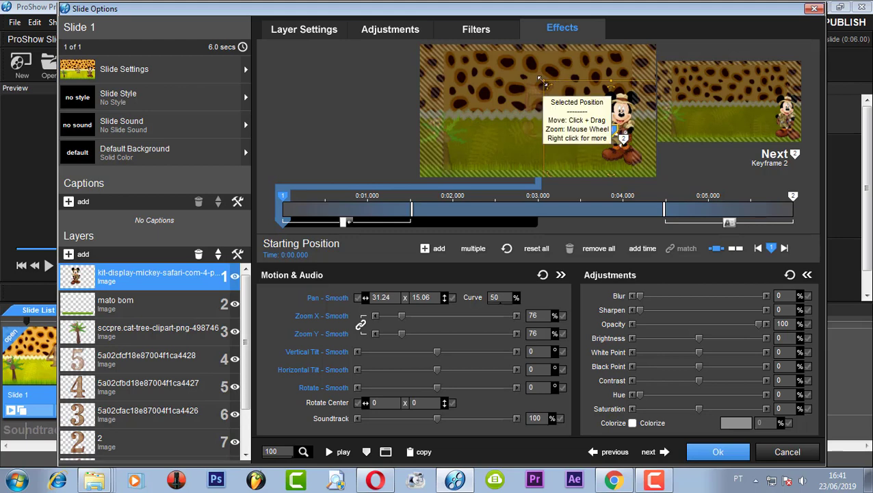
{"action": "left_click_drag", "start_coordinate": [542, 81], "coordinate": [546, 83]}
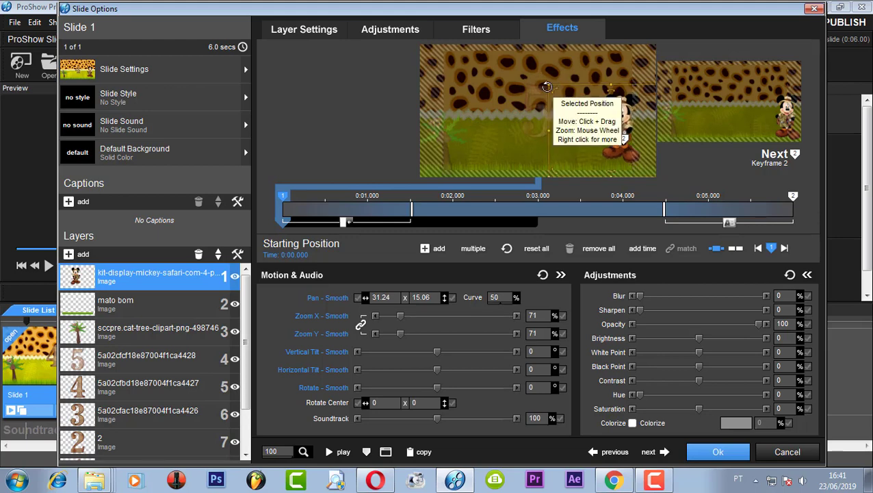
{"action": "left_click_drag", "start_coordinate": [547, 81], "coordinate": [573, 105]}
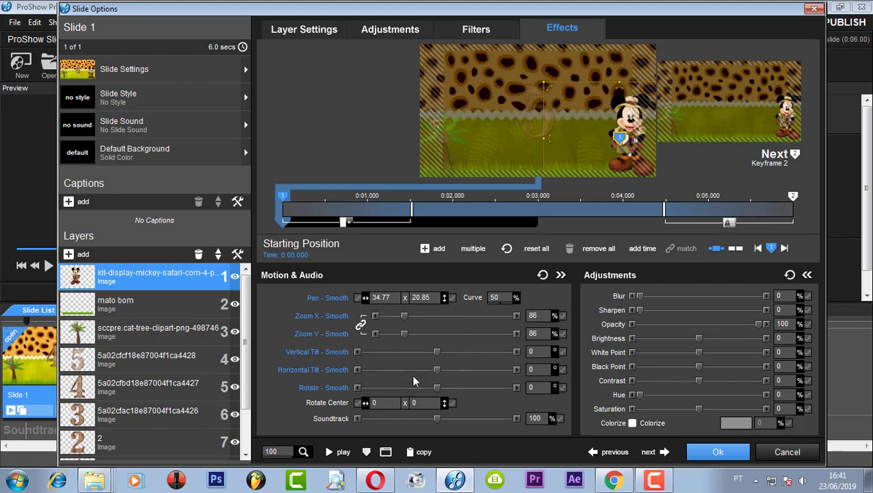
{"action": "left_click", "coordinate": [330, 454]}
Try moving Mickey's starting position to the left side of the scene, preview the motion, and undo the move.
{"action": "left_click_drag", "start_coordinate": [628, 118], "coordinate": [443, 121]}
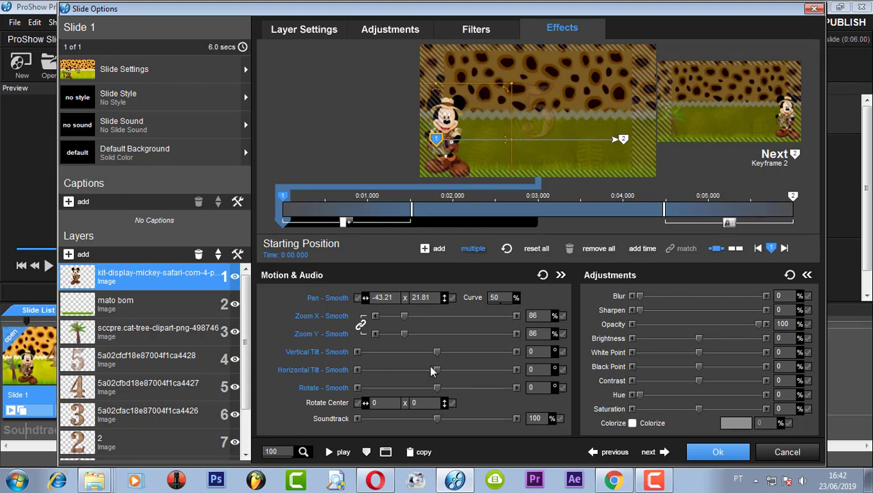
{"action": "left_click", "coordinate": [328, 452]}
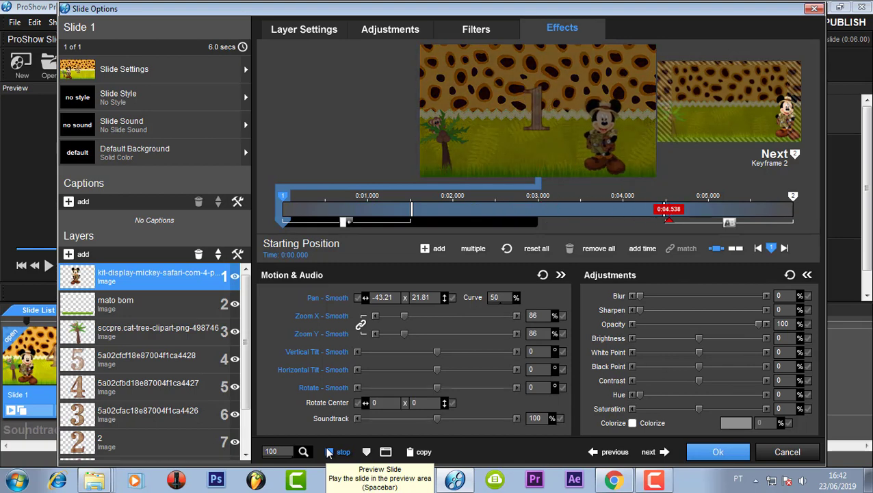
{"action": "left_click", "coordinate": [328, 451]}
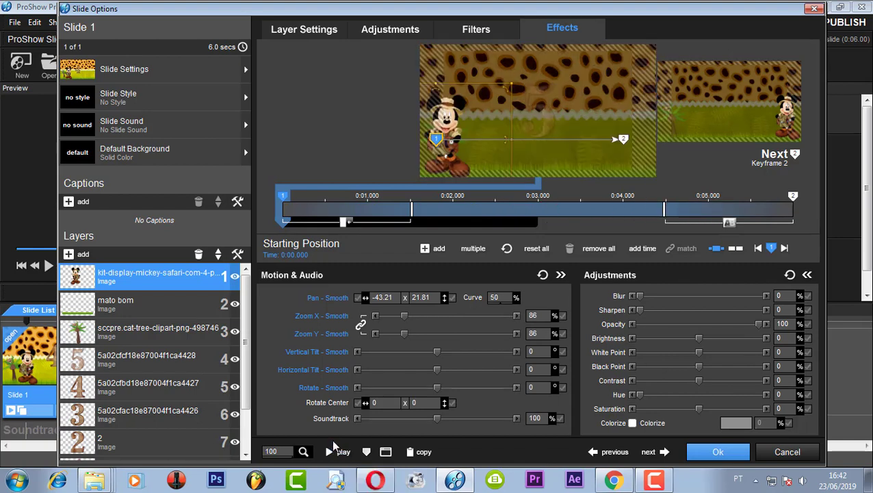
{"action": "key", "text": "ctrl+z"}
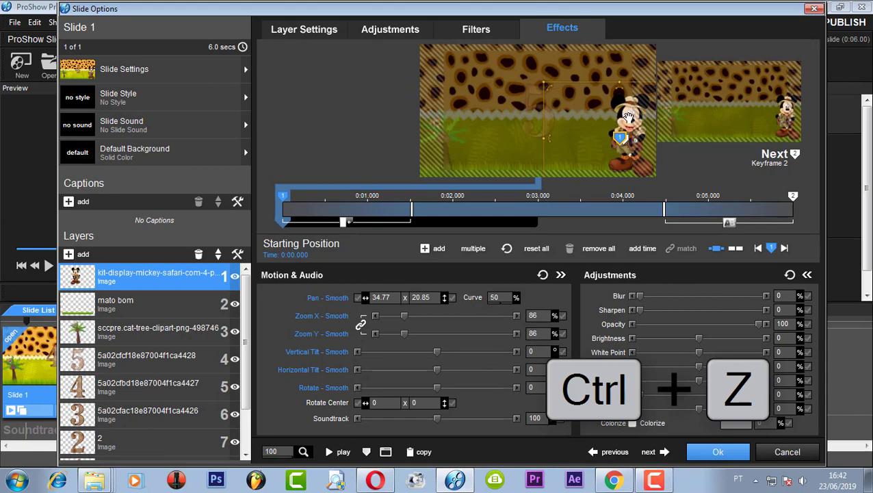
Reduce Mickey to 76% zoom at the starting keyframe with a pan of about 35.31 x 23.74, and preview the slide.
{"action": "left_click_drag", "start_coordinate": [628, 119], "coordinate": [630, 122]}
{"action": "scroll", "coordinate": [615, 114], "scroll_direction": "down", "scroll_amount": 2}
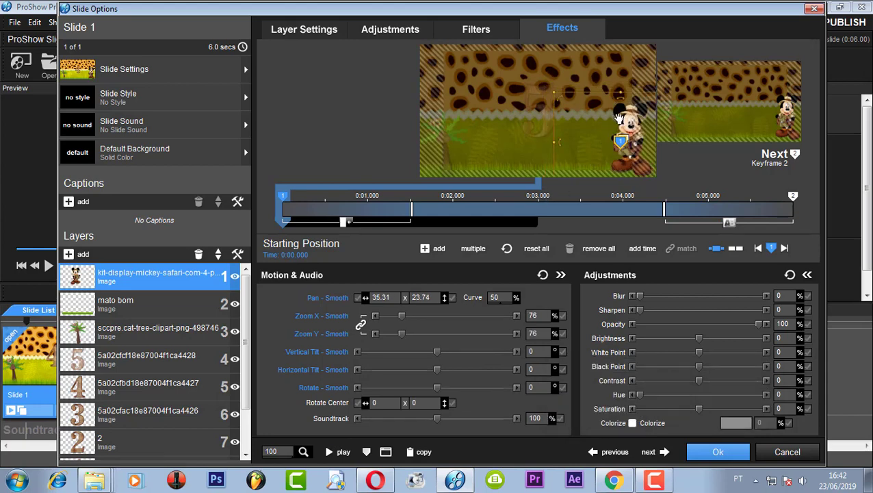
{"action": "left_click", "coordinate": [329, 453]}
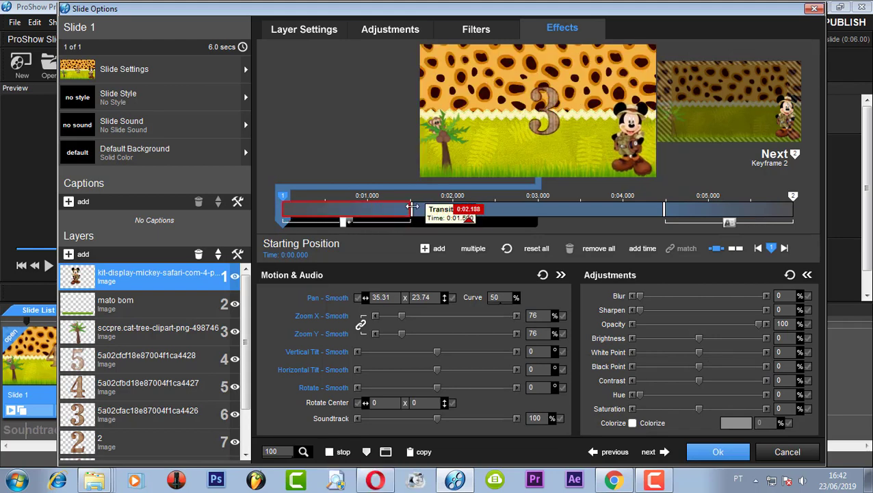
Shorten the Mickey layer's entrance transition to about half a second and preview the slide.
{"action": "left_click_drag", "start_coordinate": [411, 215], "coordinate": [327, 208]}
{"action": "left_click", "coordinate": [330, 451]}
{"action": "left_click", "coordinate": [329, 451]}
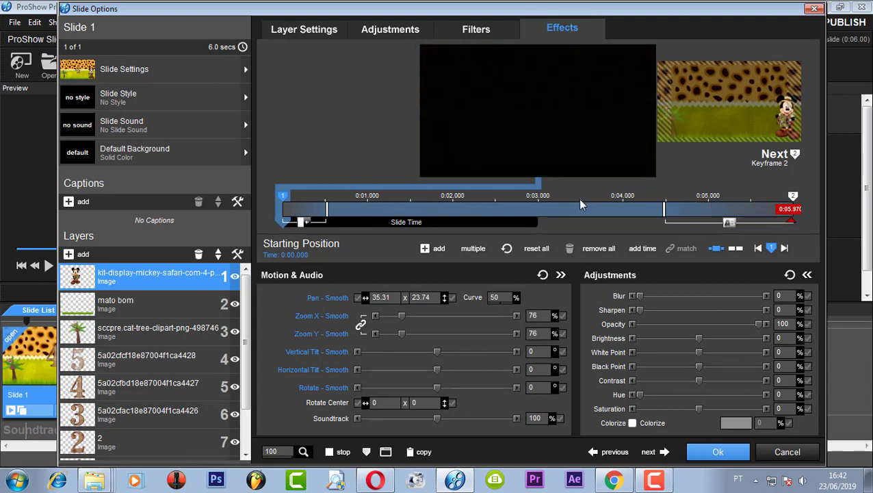
Shift the Convite-Fundo-Safari-1 background layer slightly sideways to a position of about 3.44 x 0.
{"action": "scroll", "coordinate": [236, 388], "scroll_direction": "down", "scroll_amount": 2}
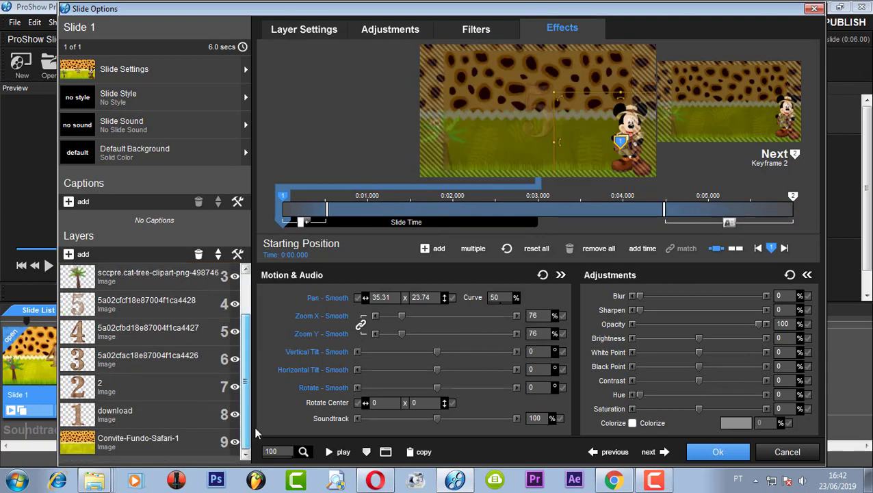
{"action": "left_click", "coordinate": [92, 442]}
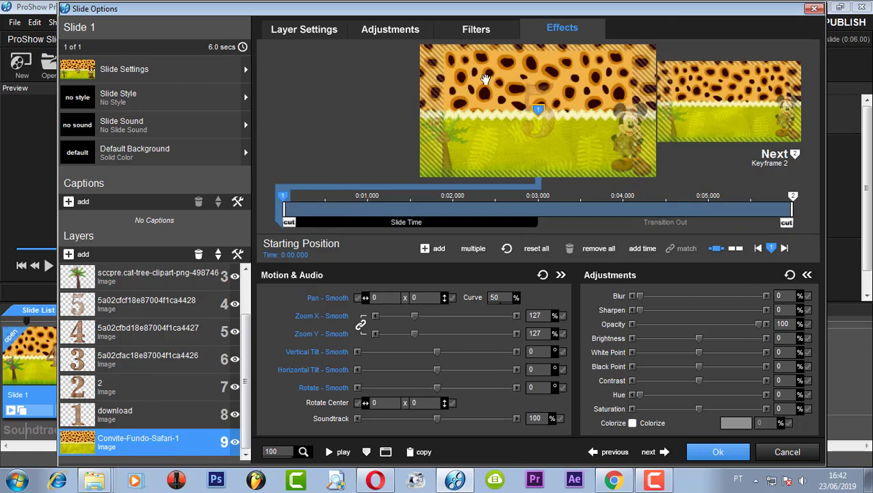
{"action": "left_click", "coordinate": [306, 31]}
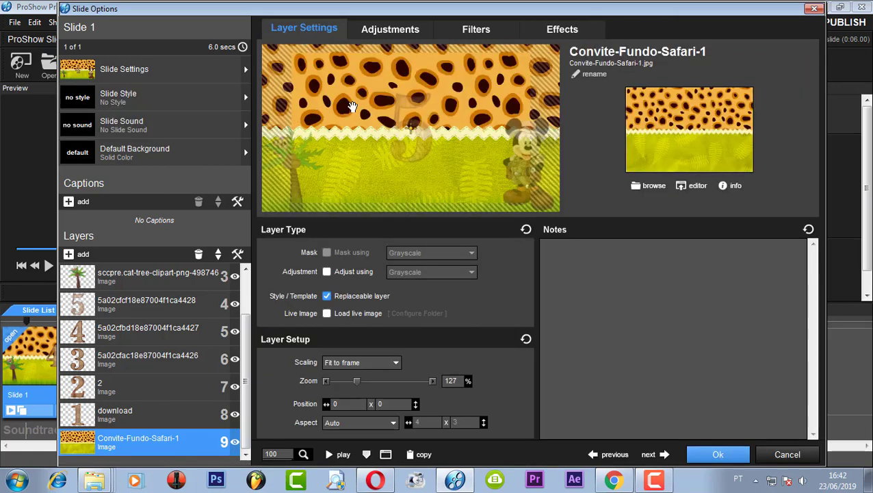
{"action": "mouse_move", "coordinate": [351, 107]}
{"action": "left_mouse_down"}
{"action": "mouse_move", "coordinate": [373, 104]}
{"action": "mouse_move", "coordinate": [363, 108]}
{"action": "left_mouse_up"}
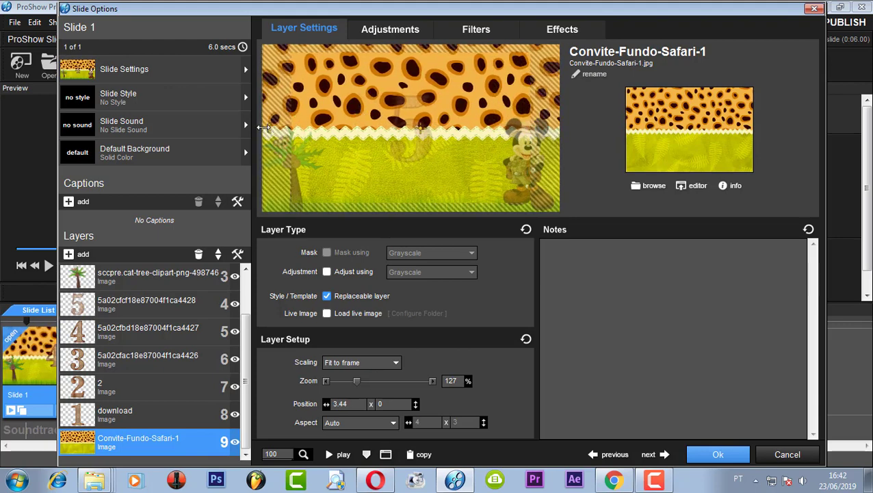
{"action": "left_click_drag", "start_coordinate": [263, 127], "coordinate": [255, 128]}
{"action": "scroll", "coordinate": [252, 125], "scroll_direction": "down", "scroll_amount": 2}
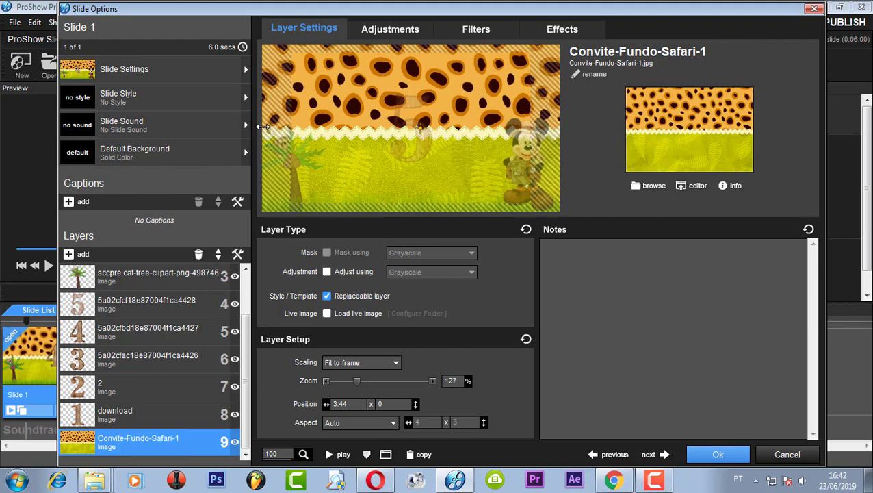
Enlarge the safari background to 158% zoom at the starting keyframe and preview the slide.
{"action": "left_click", "coordinate": [572, 35]}
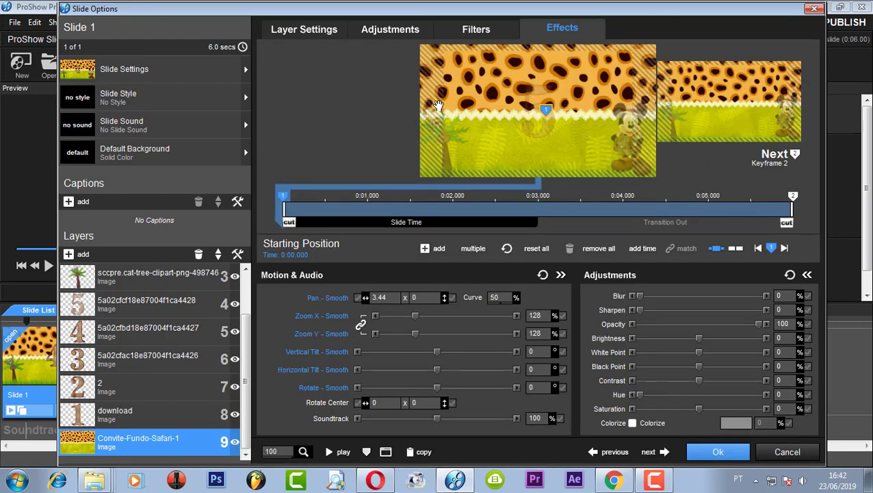
{"action": "scroll", "coordinate": [468, 108], "scroll_direction": "up", "scroll_amount": 5}
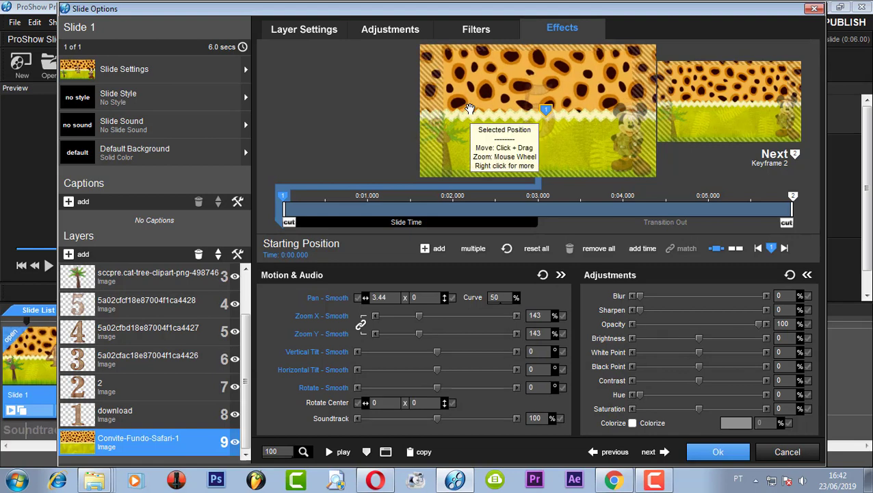
{"action": "scroll", "coordinate": [470, 109], "scroll_direction": "up", "scroll_amount": 3}
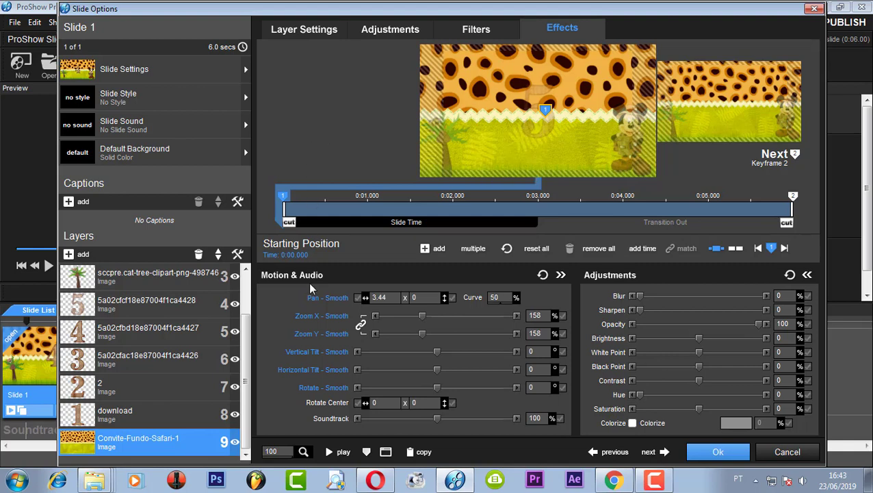
{"action": "left_click", "coordinate": [328, 450]}
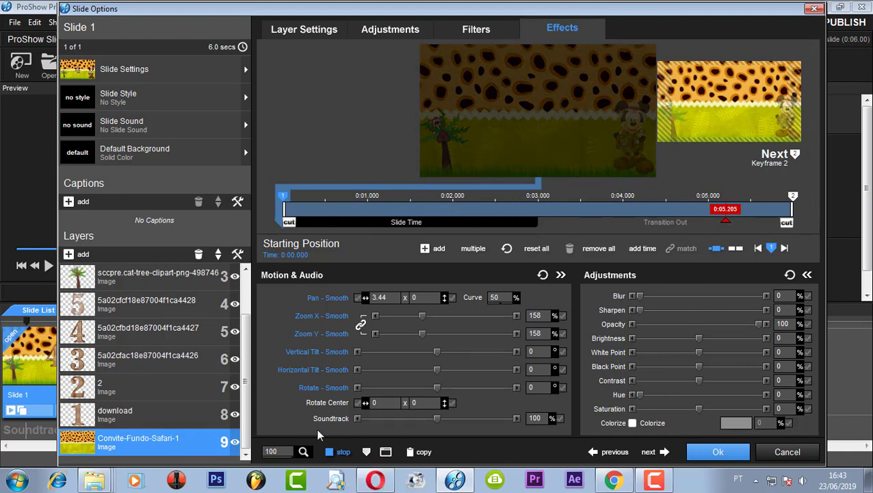
Move the palm tree's starting position inward to a pan of about -34.75 x 24.52 and preview the slide.
{"action": "left_click", "coordinate": [95, 278]}
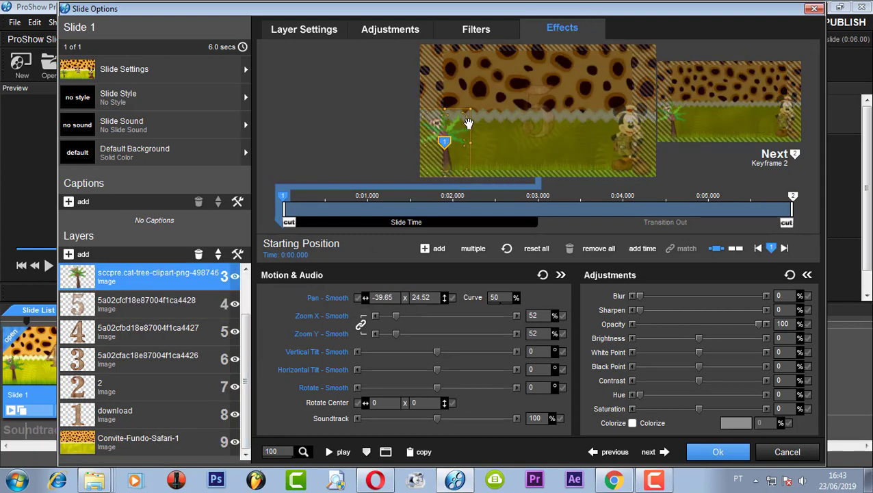
{"action": "left_click_drag", "start_coordinate": [446, 132], "coordinate": [462, 125]}
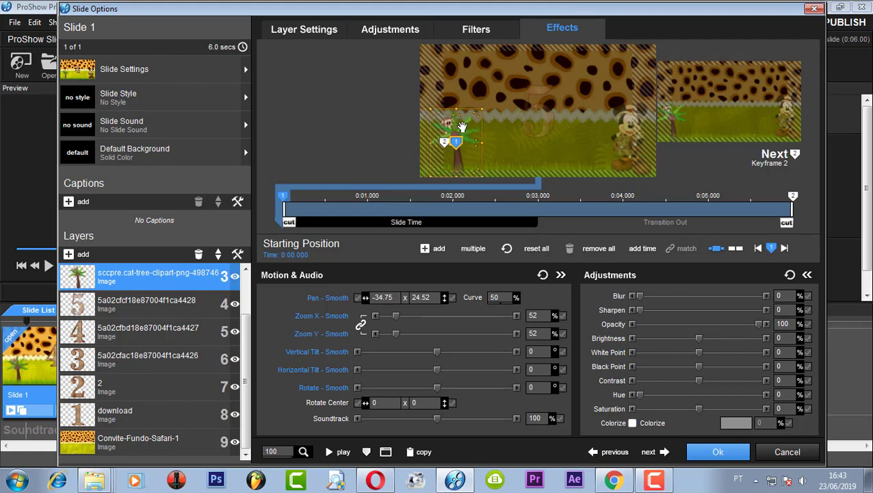
{"action": "left_click", "coordinate": [334, 453]}
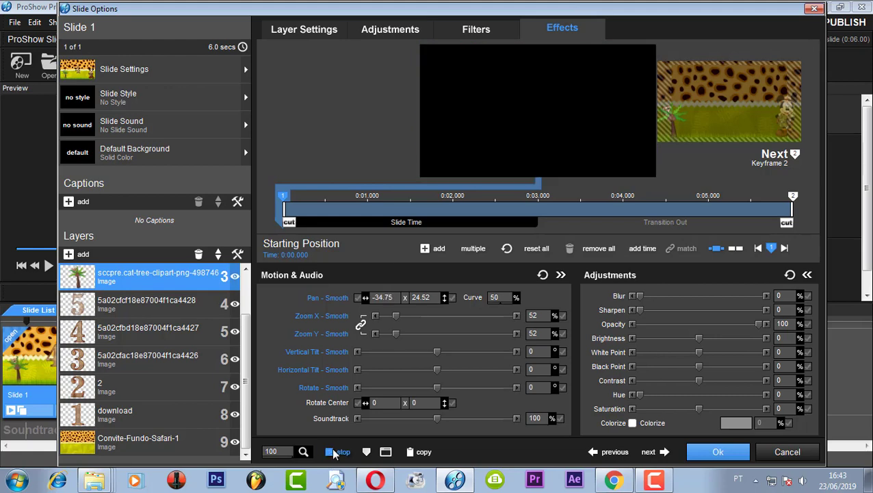